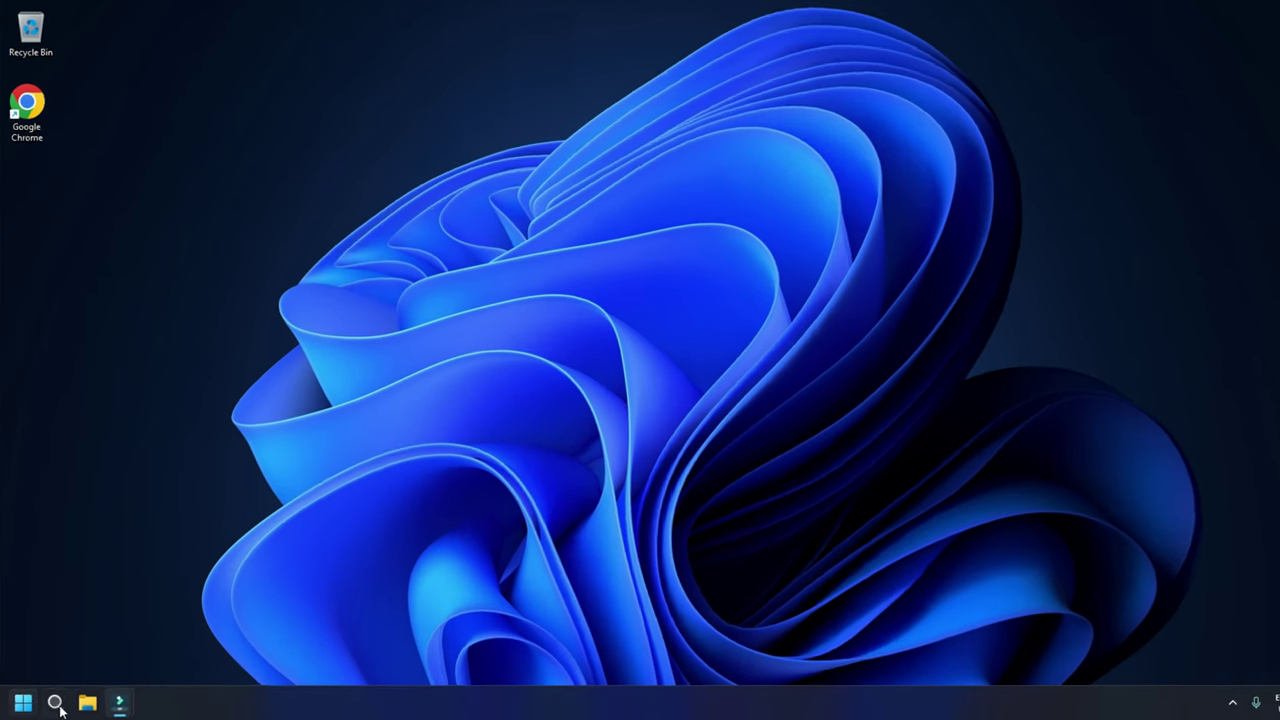
- Open Task Manager and restart the Windows Explorer process
left_click(57, 704)
type("Task Manager")
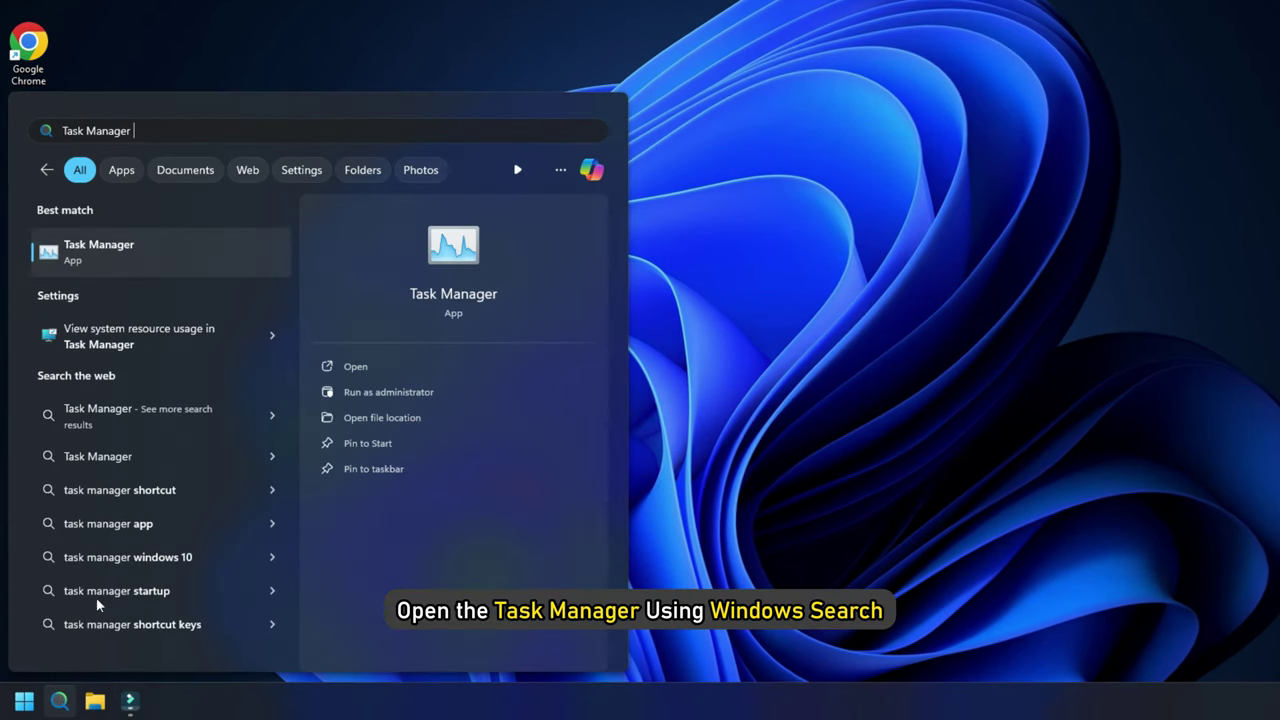
left_click(132, 254)
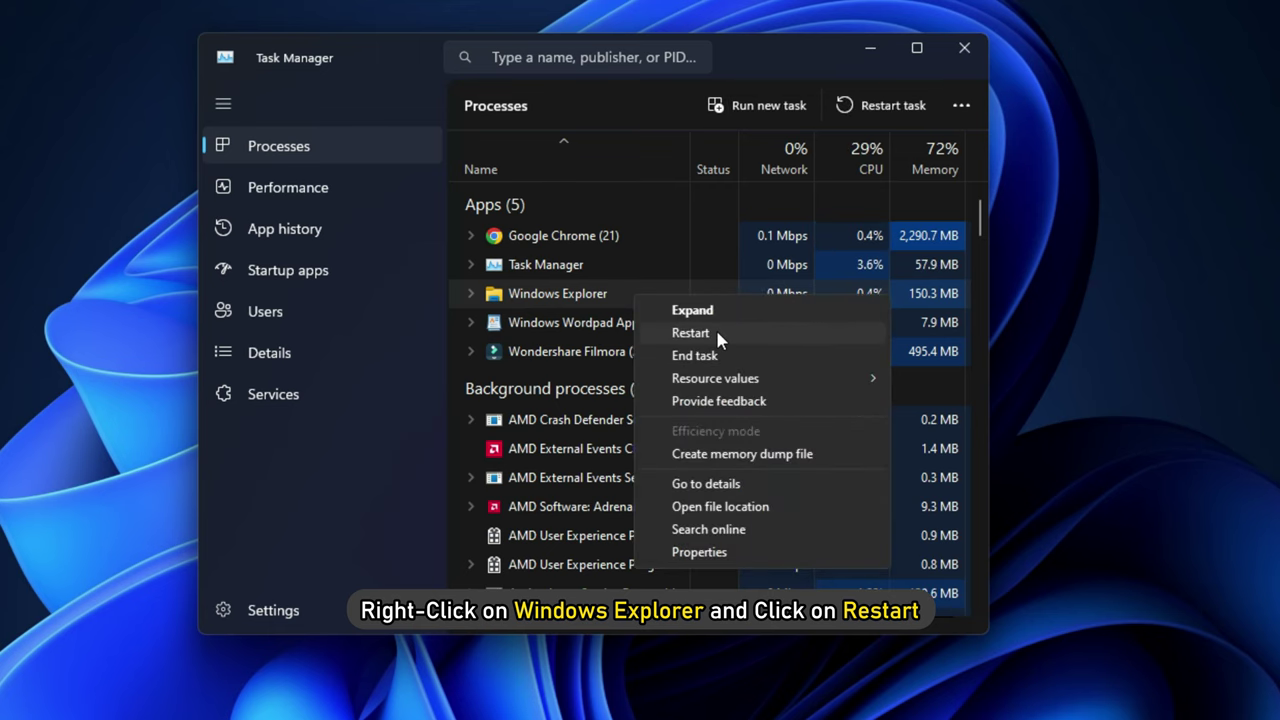
left_click(715, 330)
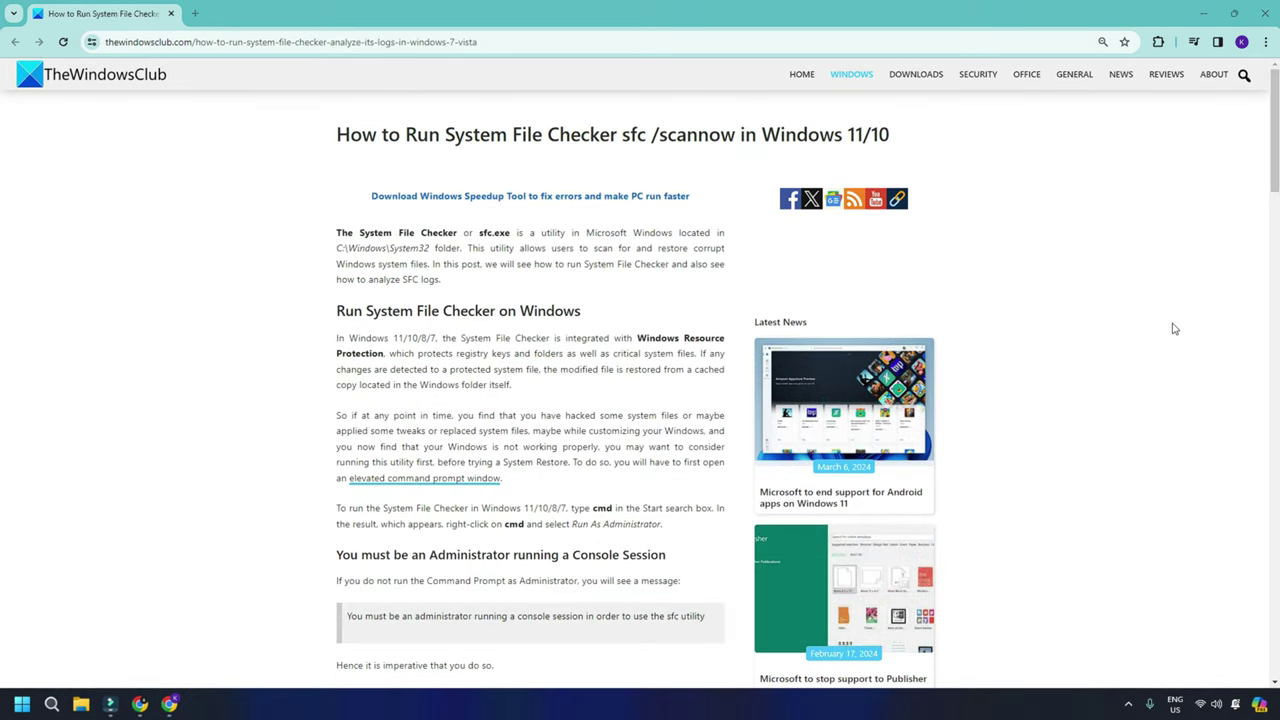
- Read through the TheWindowsClub articles on running System File Checker sfc /scannow and DISM
scroll(1174, 330, "down", 3)
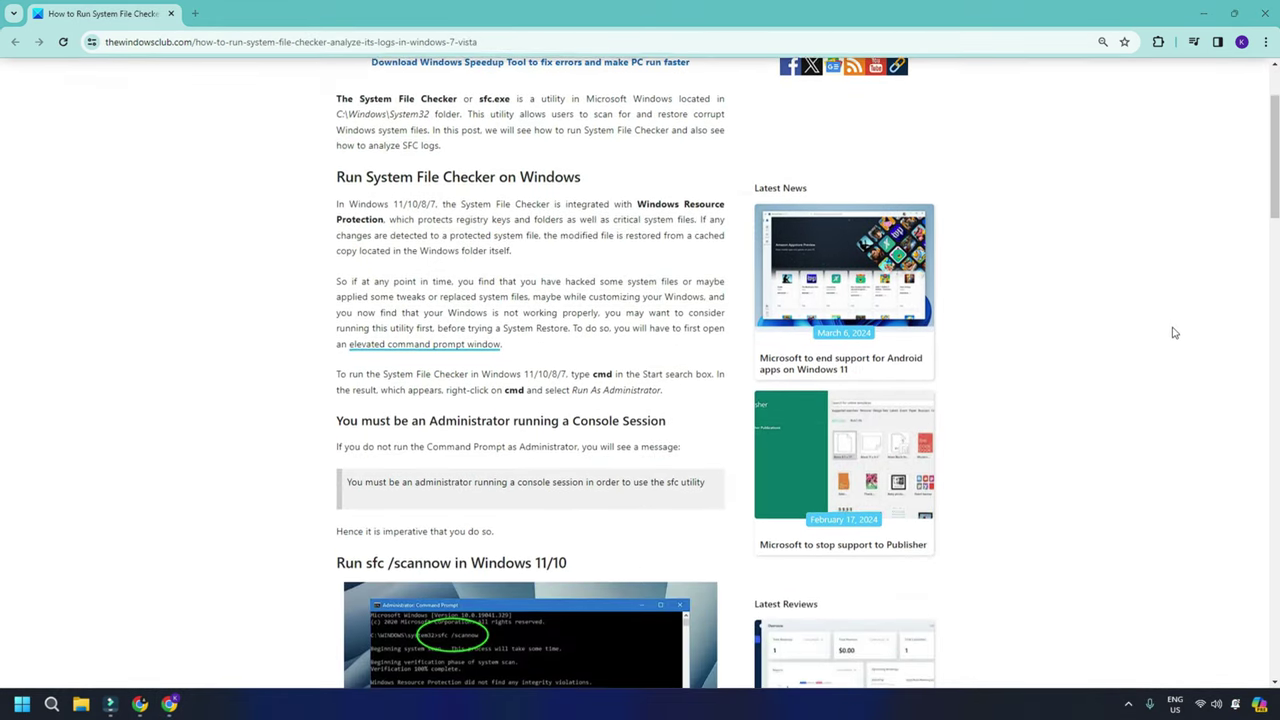
scroll(1174, 332, "down", 4)
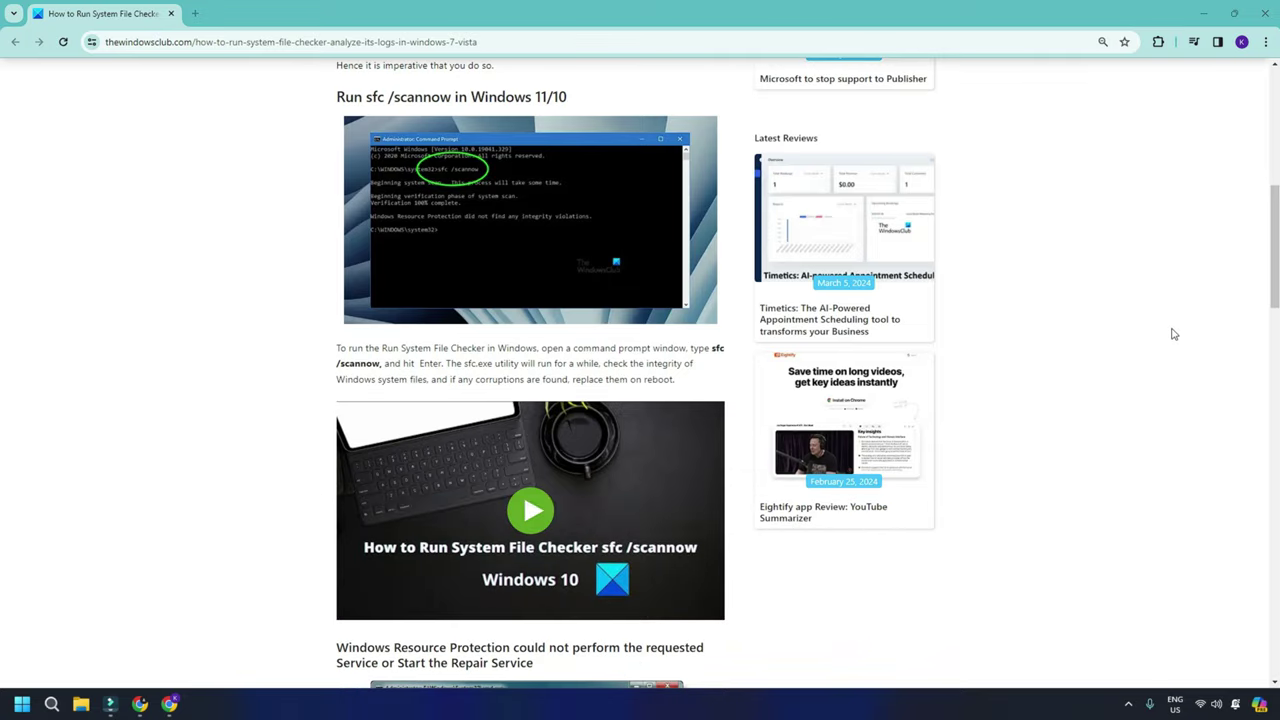
scroll(1172, 338, "down", 2)
scroll(1169, 337, "down", 2)
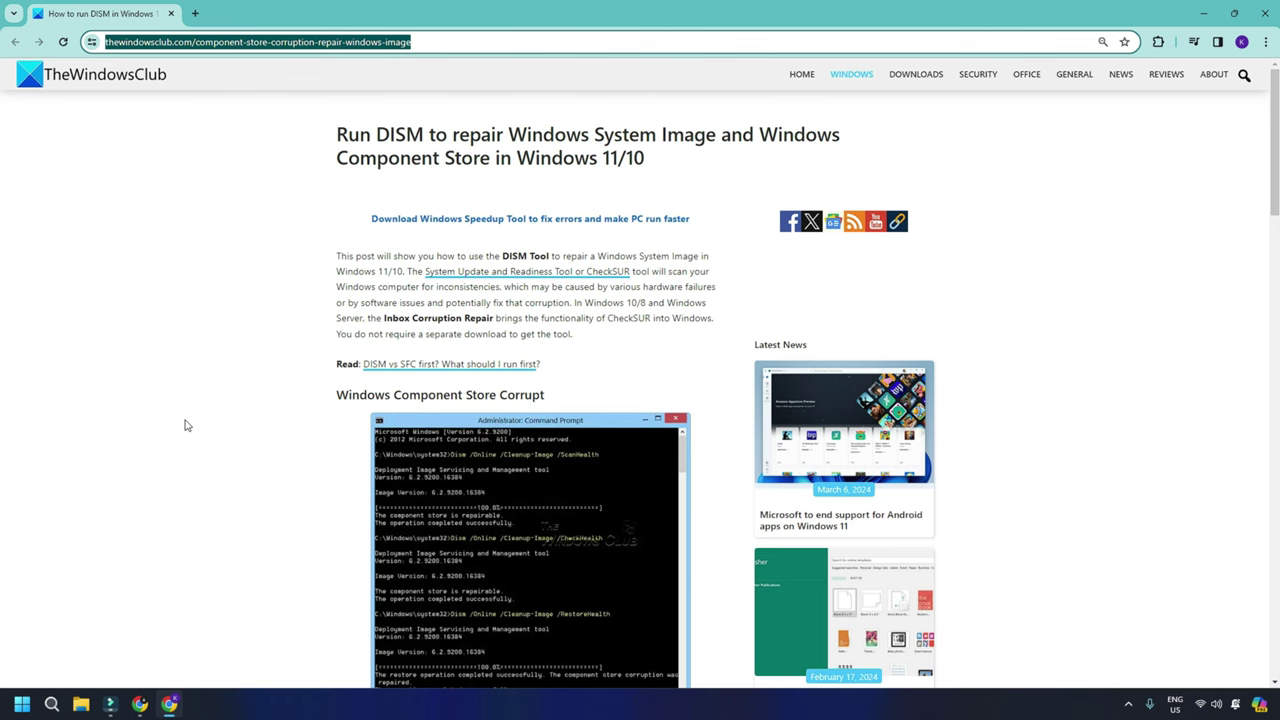
scroll(208, 423, "down", 2)
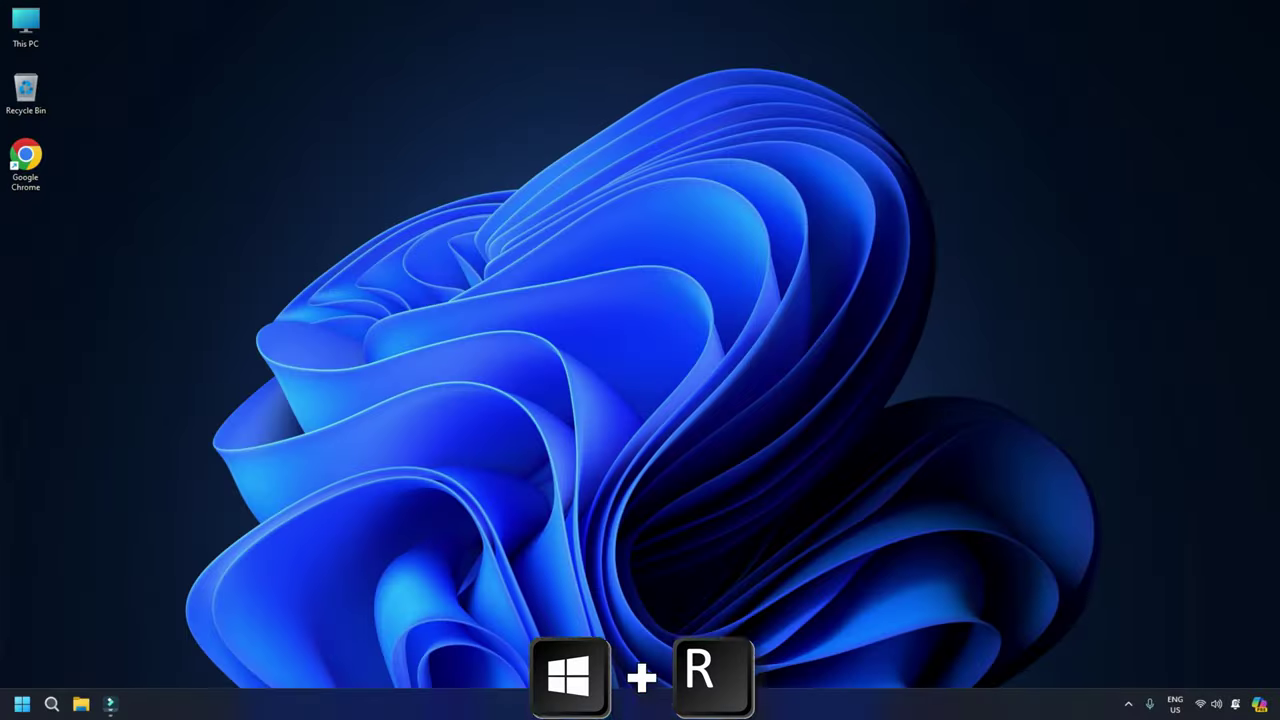
- Run control.exe, open File Explorer Options, and restore and apply the default General settings
key("super+r")
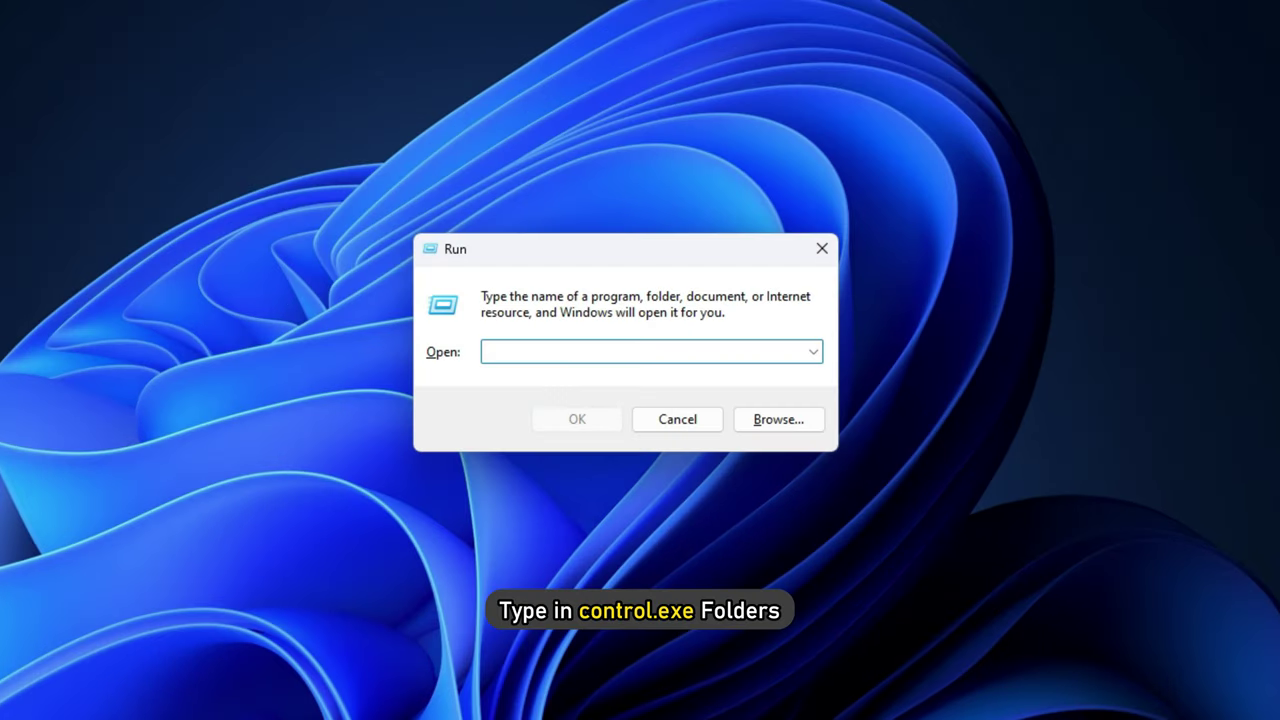
type("control.exe")
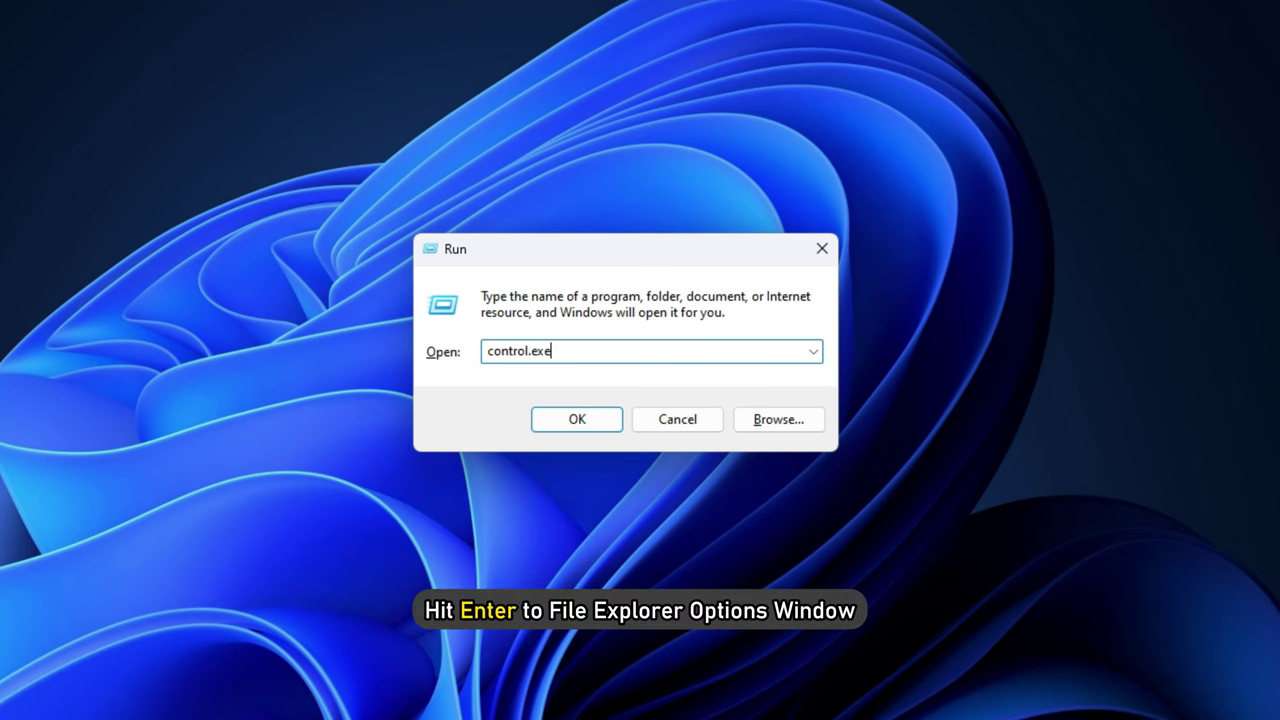
key("Return")
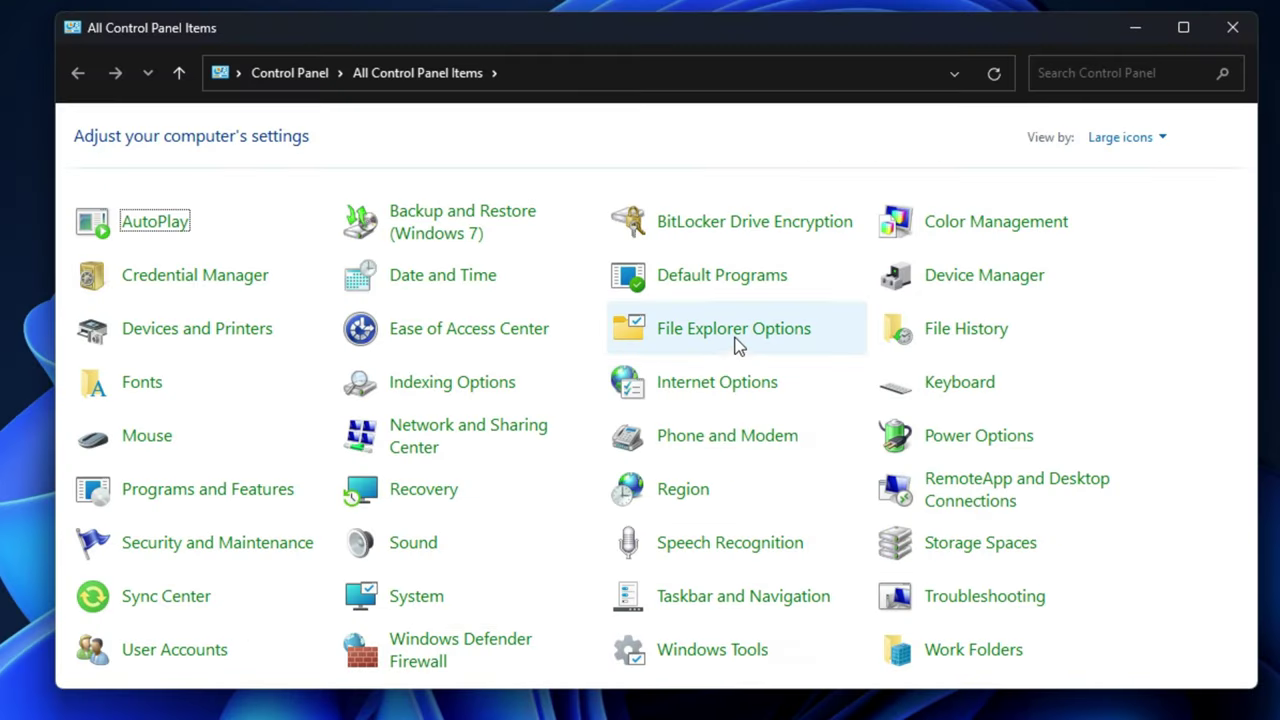
left_click(739, 340)
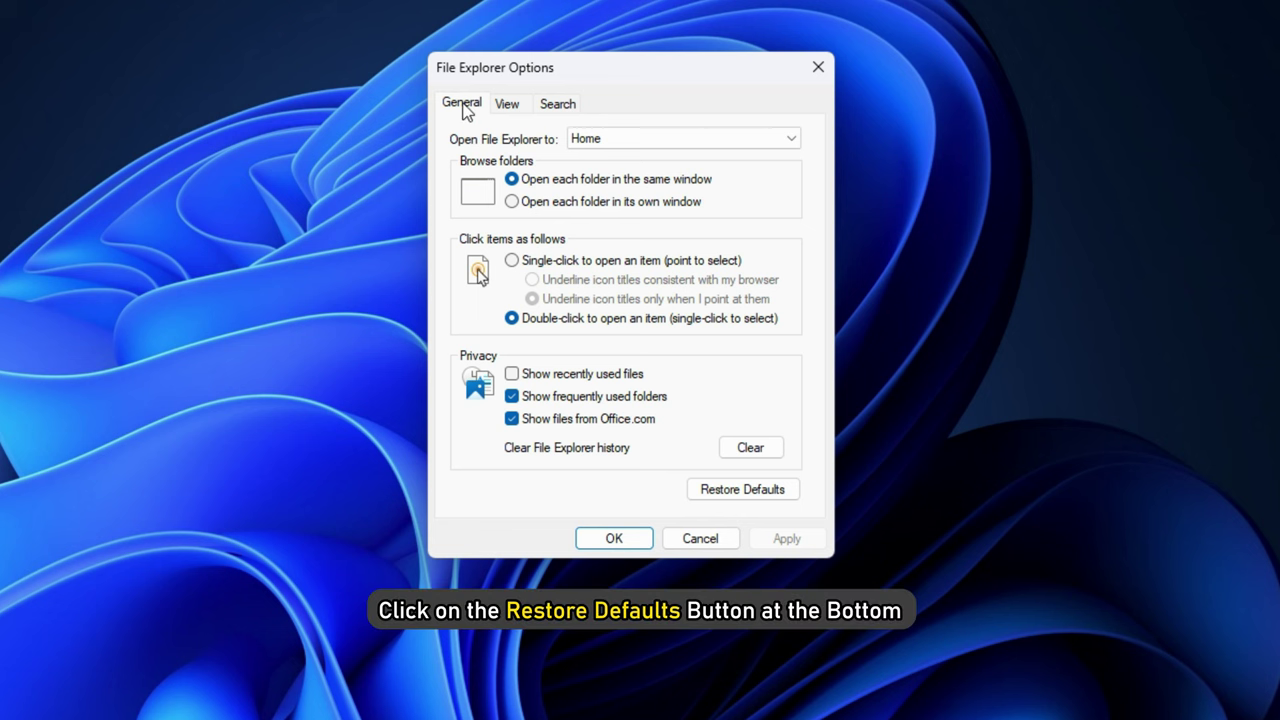
left_click(762, 492)
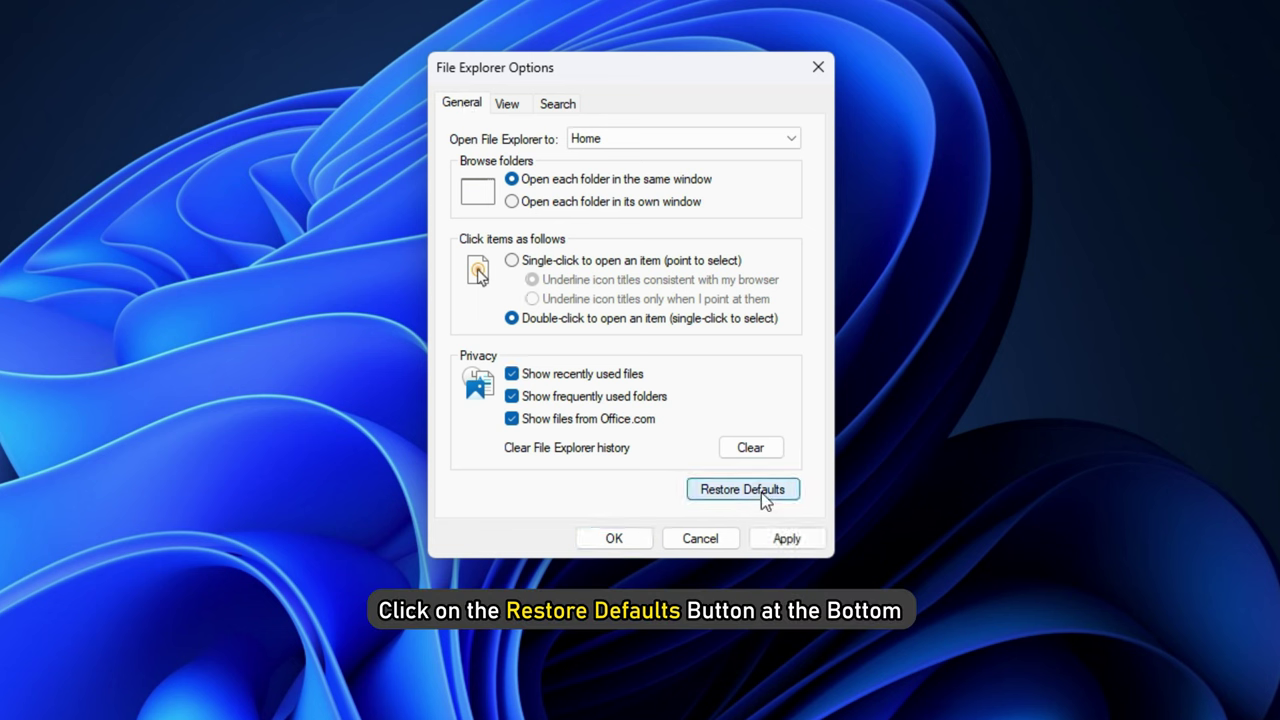
left_click(774, 547)
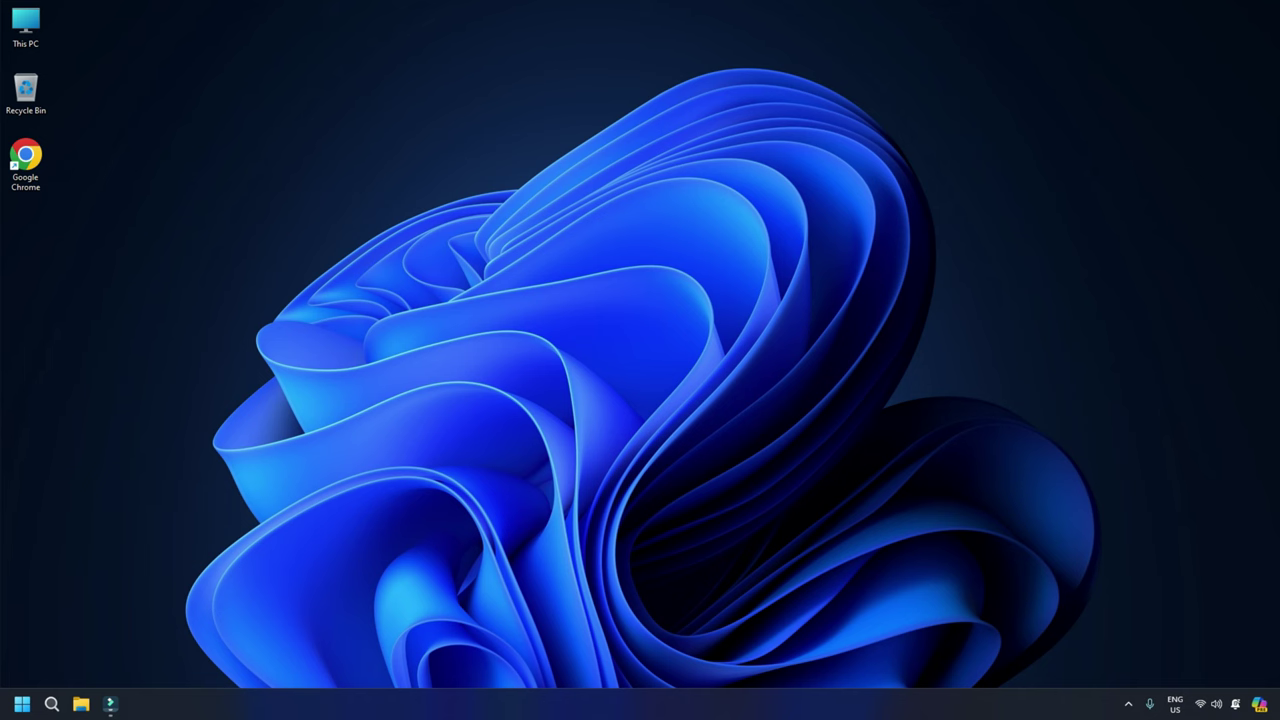
- Open Registry Editor and expand the tree to Computer\HKEY_LOCAL_MACHINE\SYSTEM\CurrentControlSet\Control
left_click(52, 704)
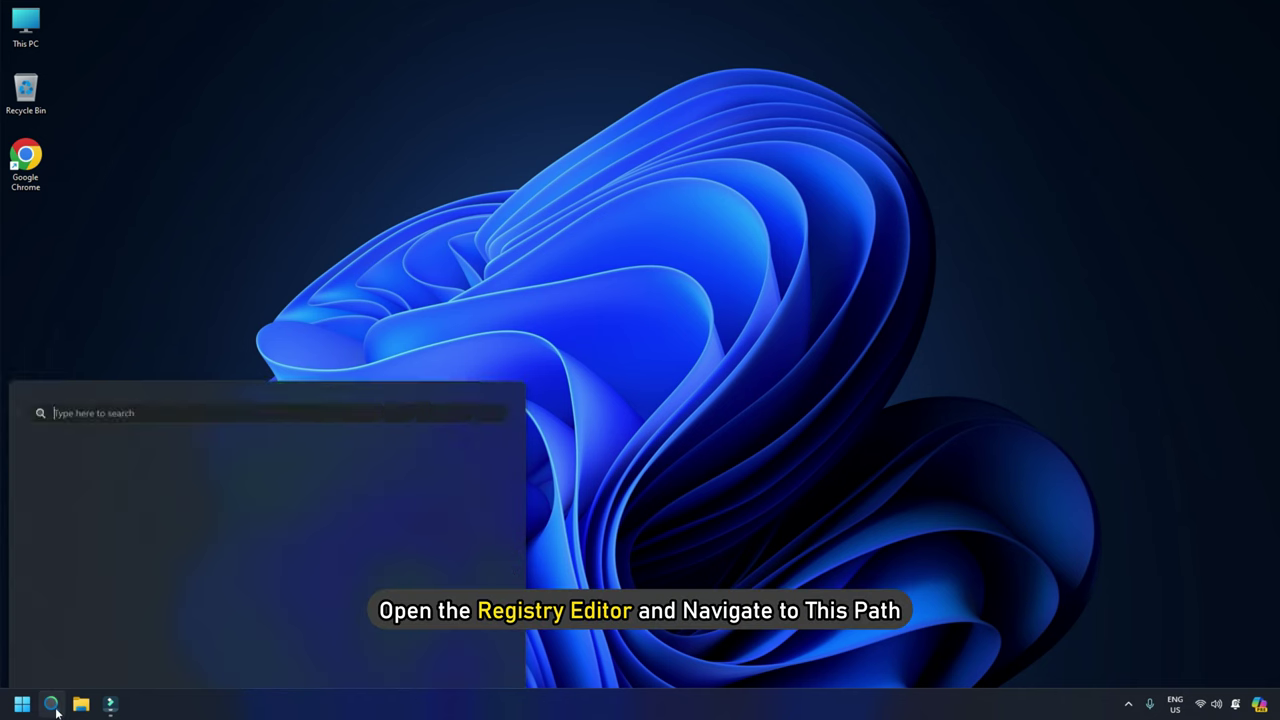
type("registry editor")
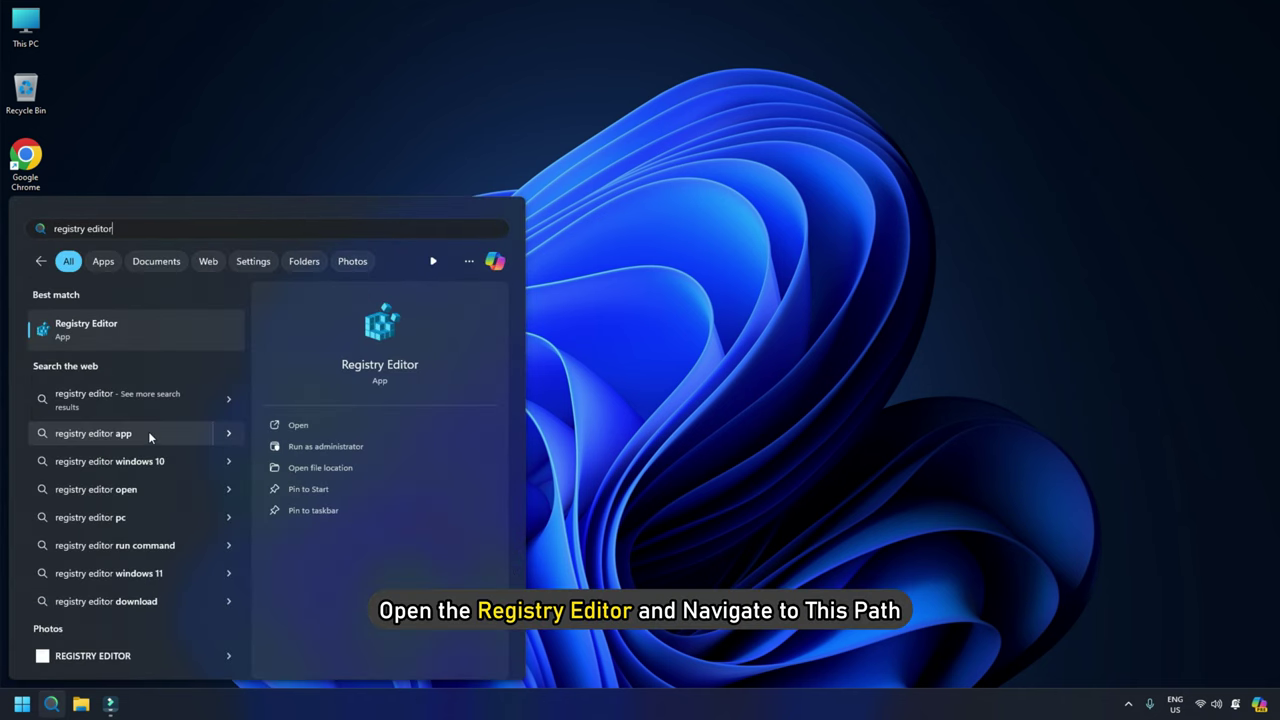
left_click(141, 334)
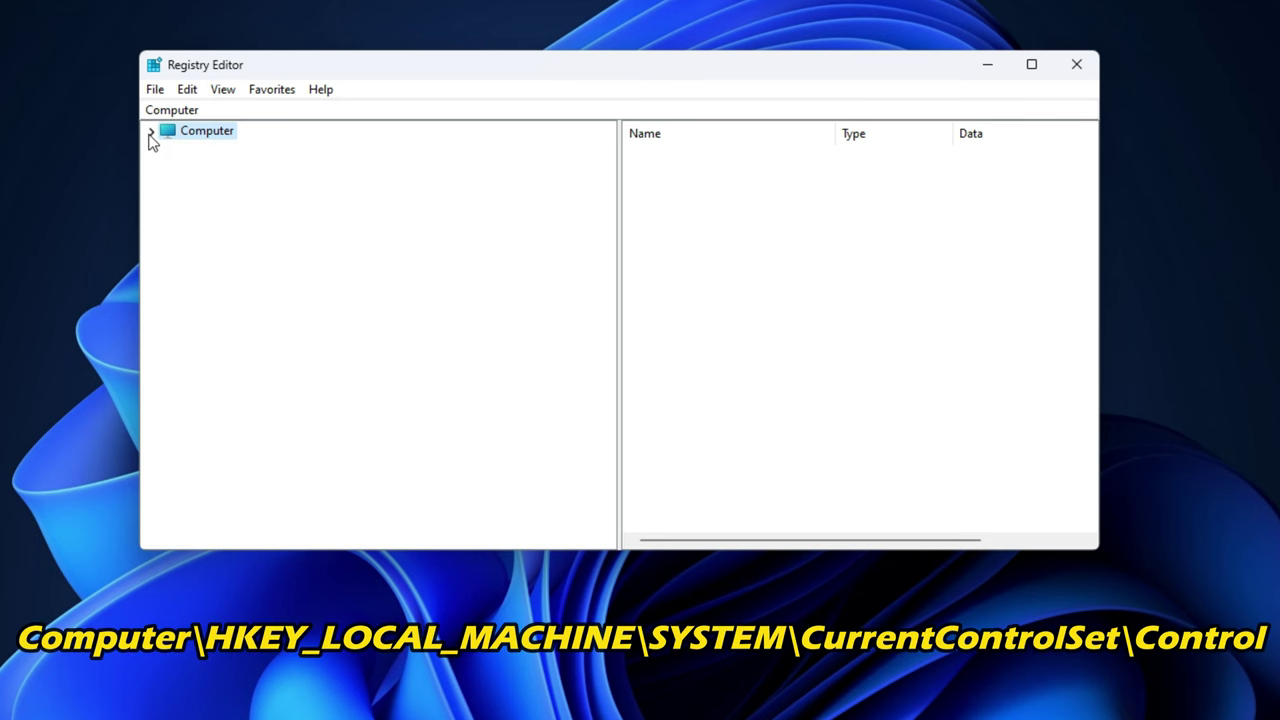
left_click(151, 133)
left_click(167, 184)
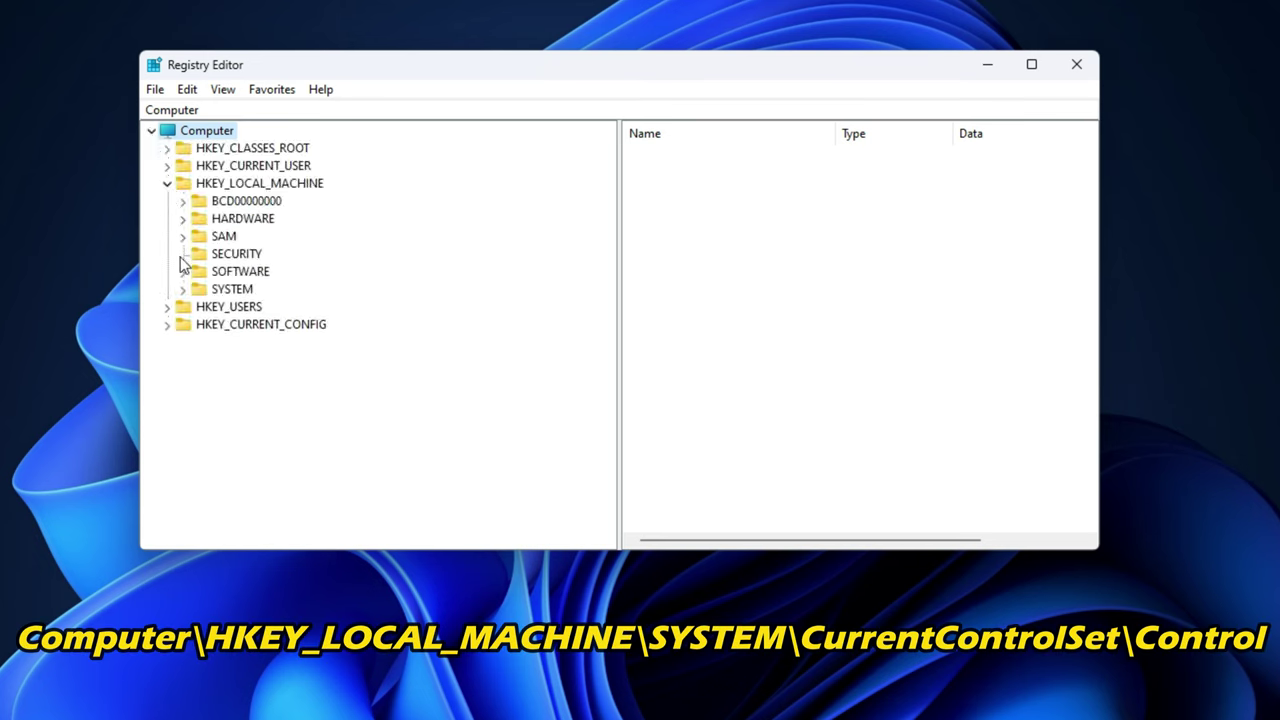
left_click(183, 289)
left_click(198, 237)
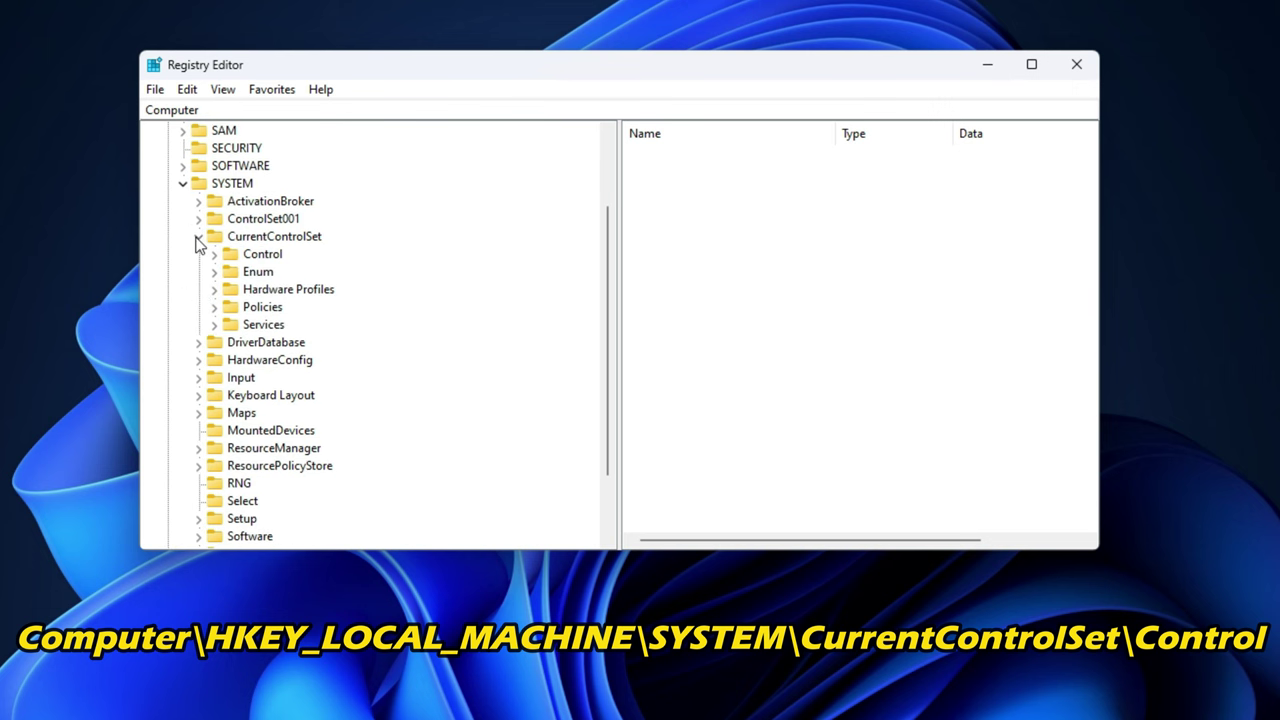
left_click(213, 254)
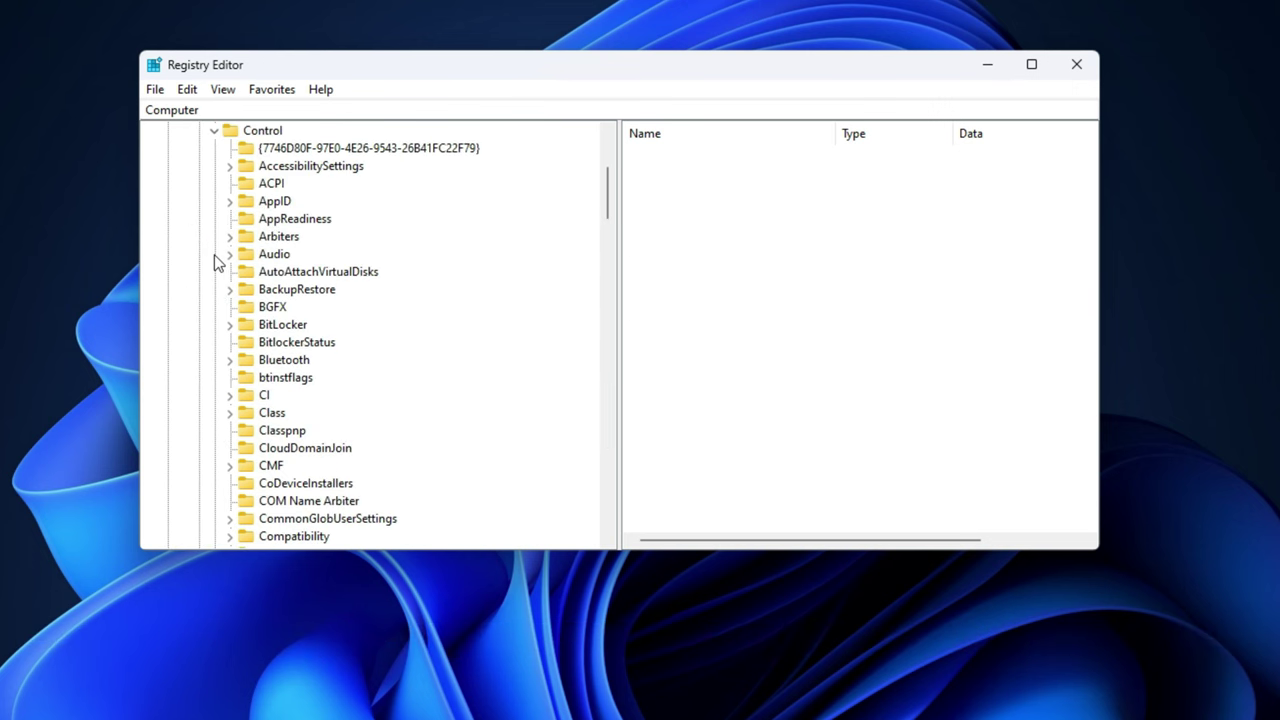
scroll(350, 256, "up", 1)
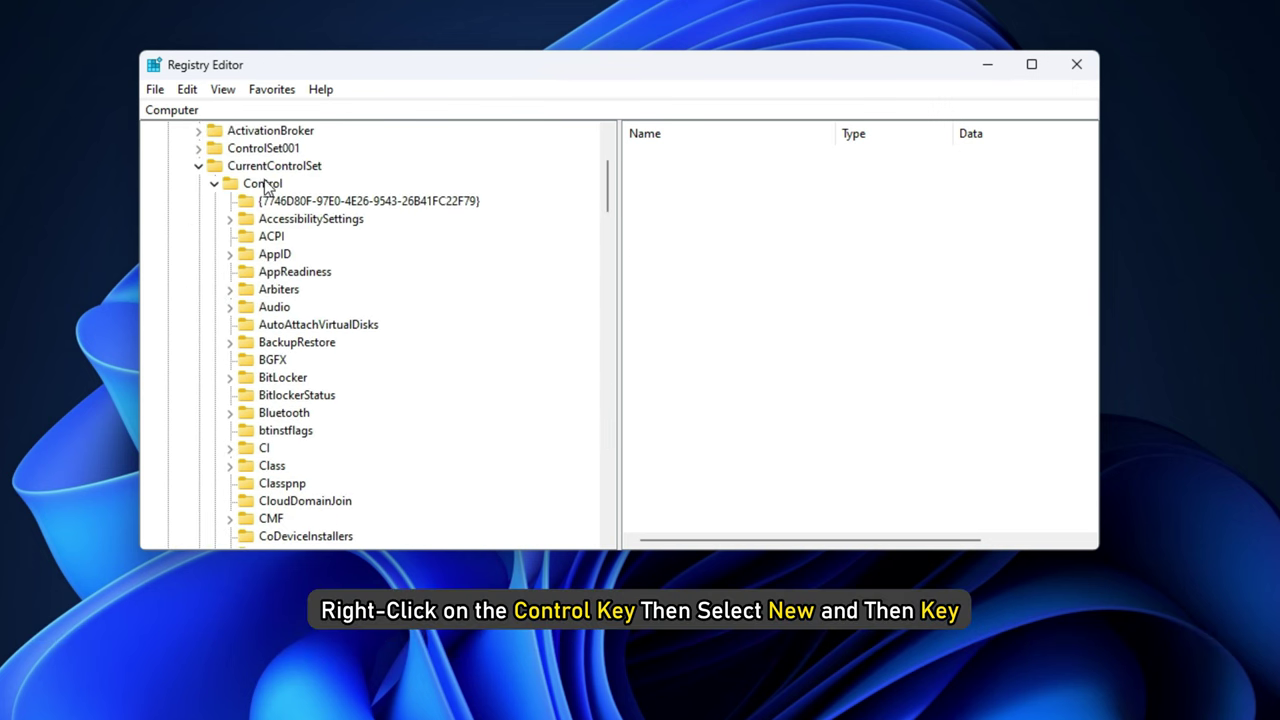
- Create a new registry key named update under the Control key
right_click(263, 185)
left_click(369, 216)
left_click(613, 207)
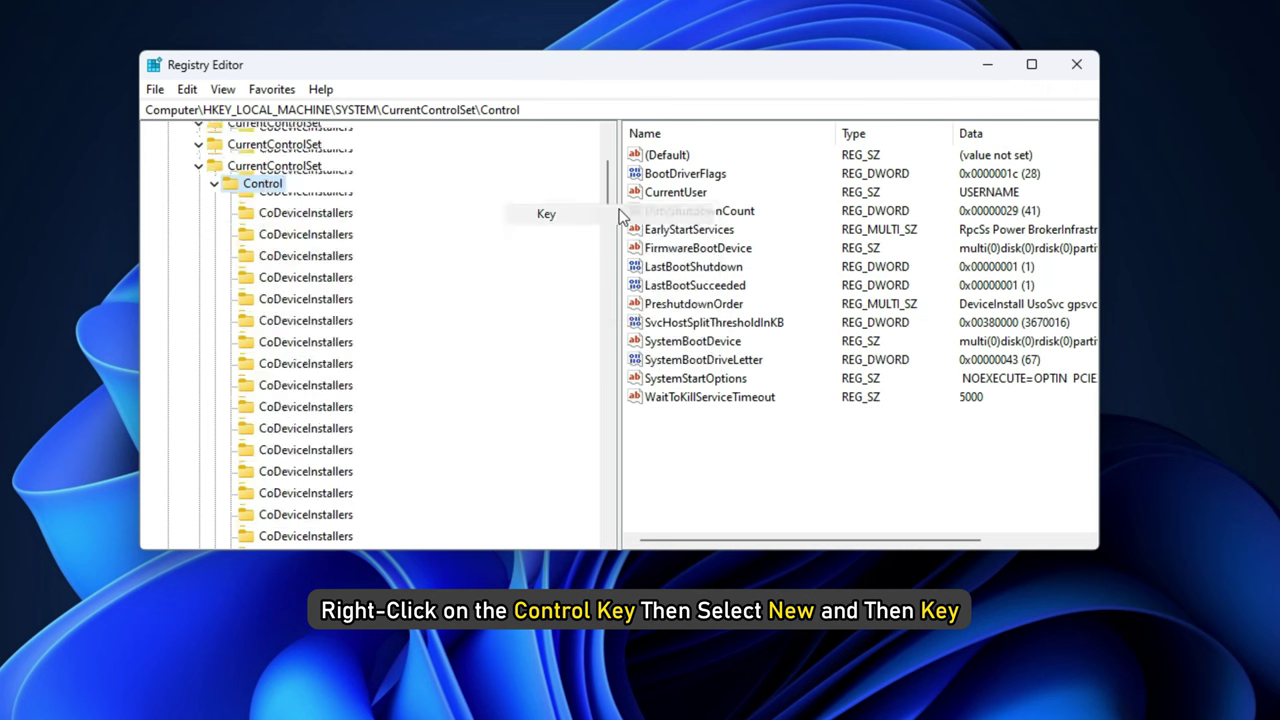
type("update")
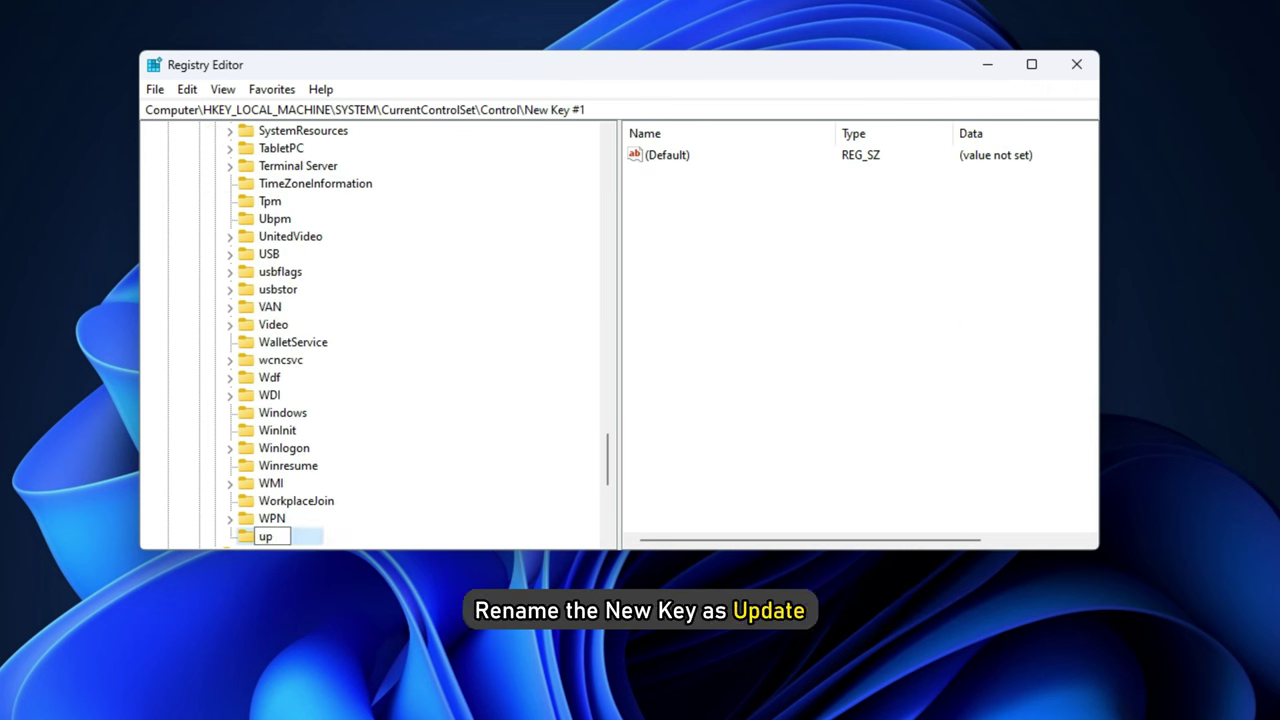
left_click(641, 456)
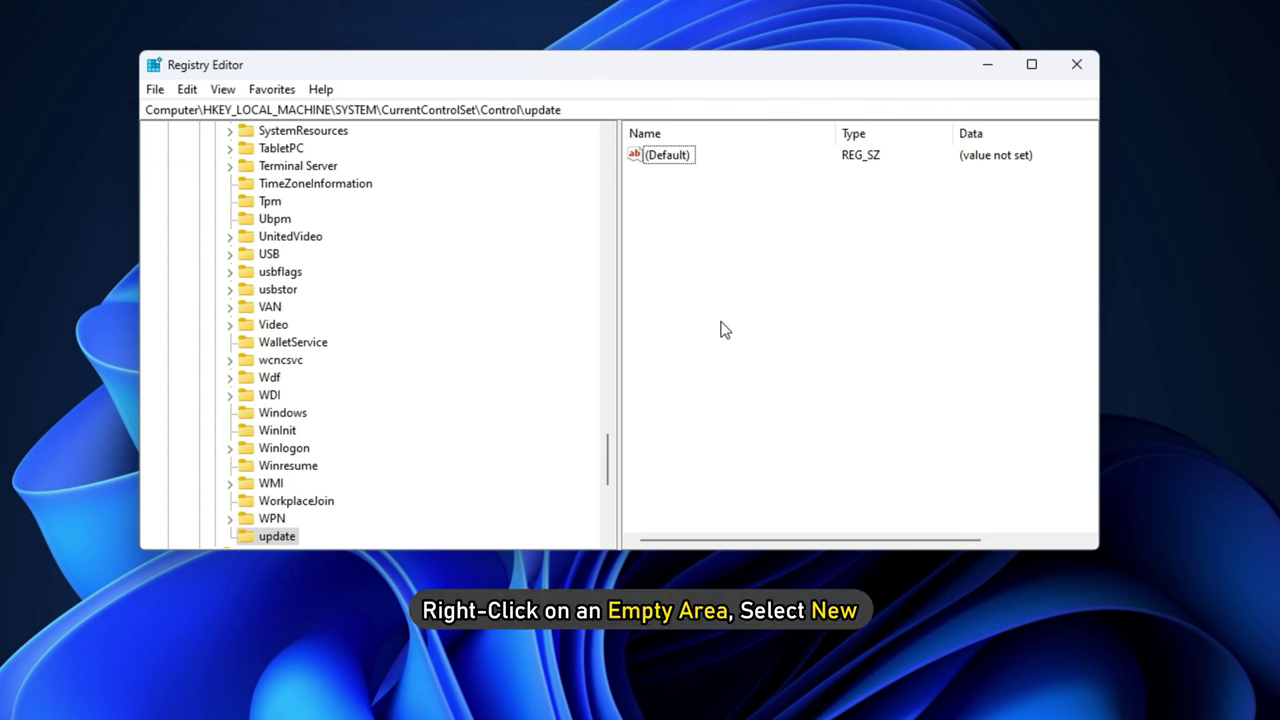
- Add a DWORD (32-bit) value named UpdateMode to the update key
right_click(724, 330)
mouse_move(772, 335)
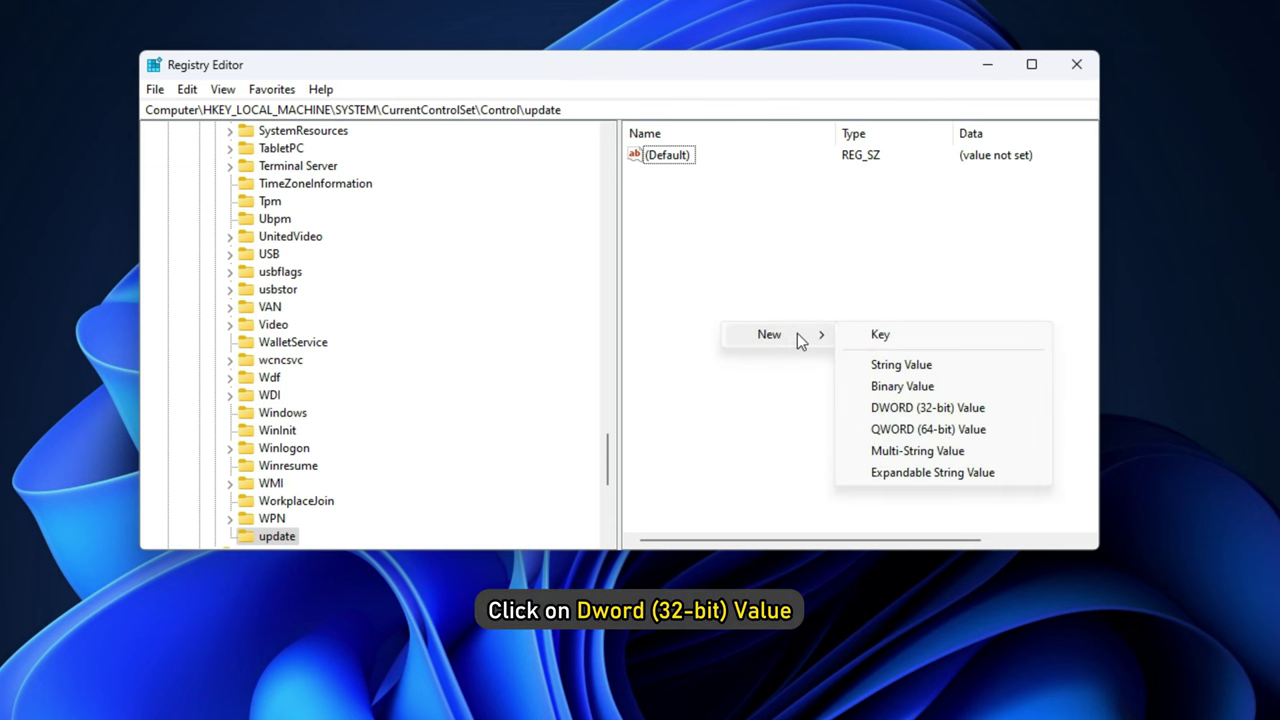
left_click(883, 410)
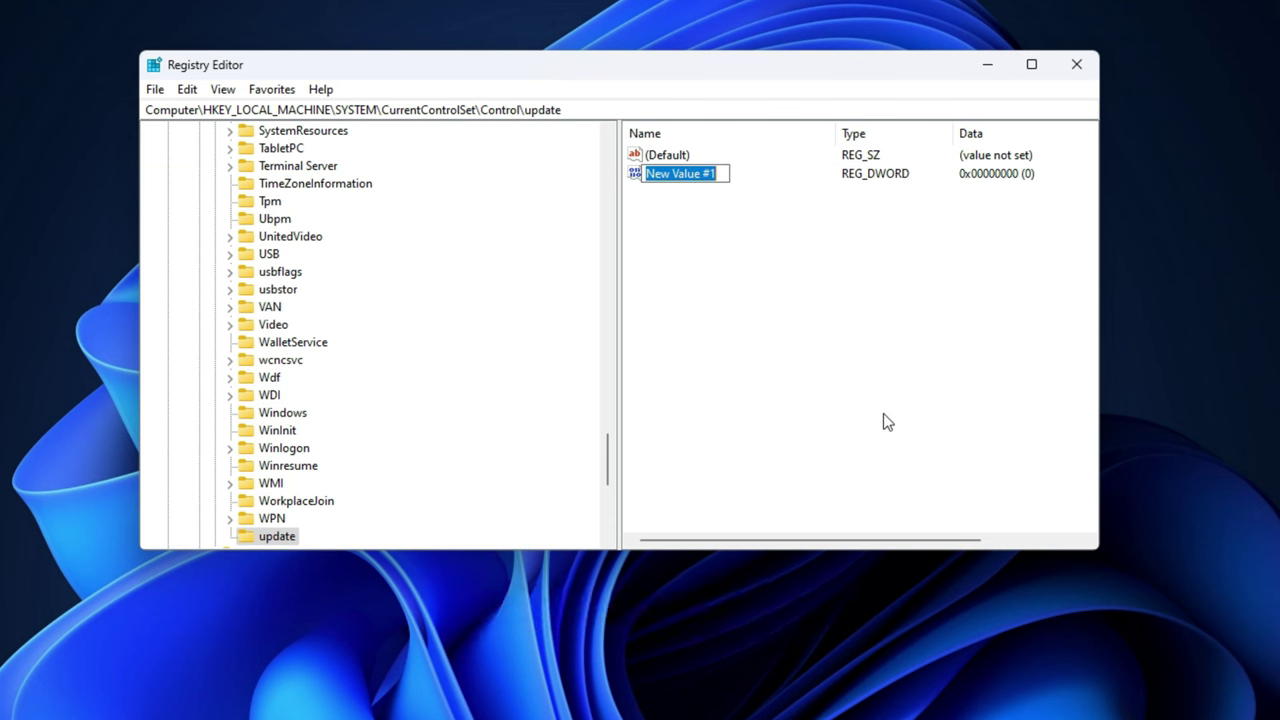
type("UpdateMode")
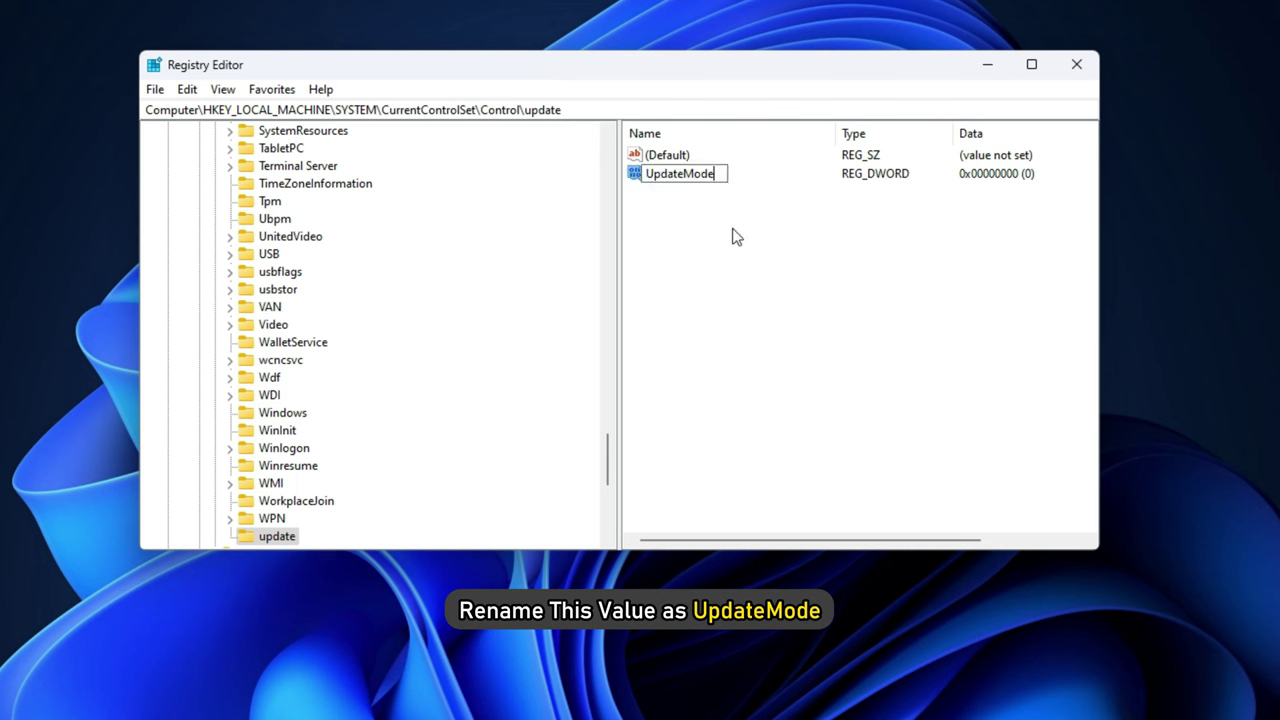
key("Return")
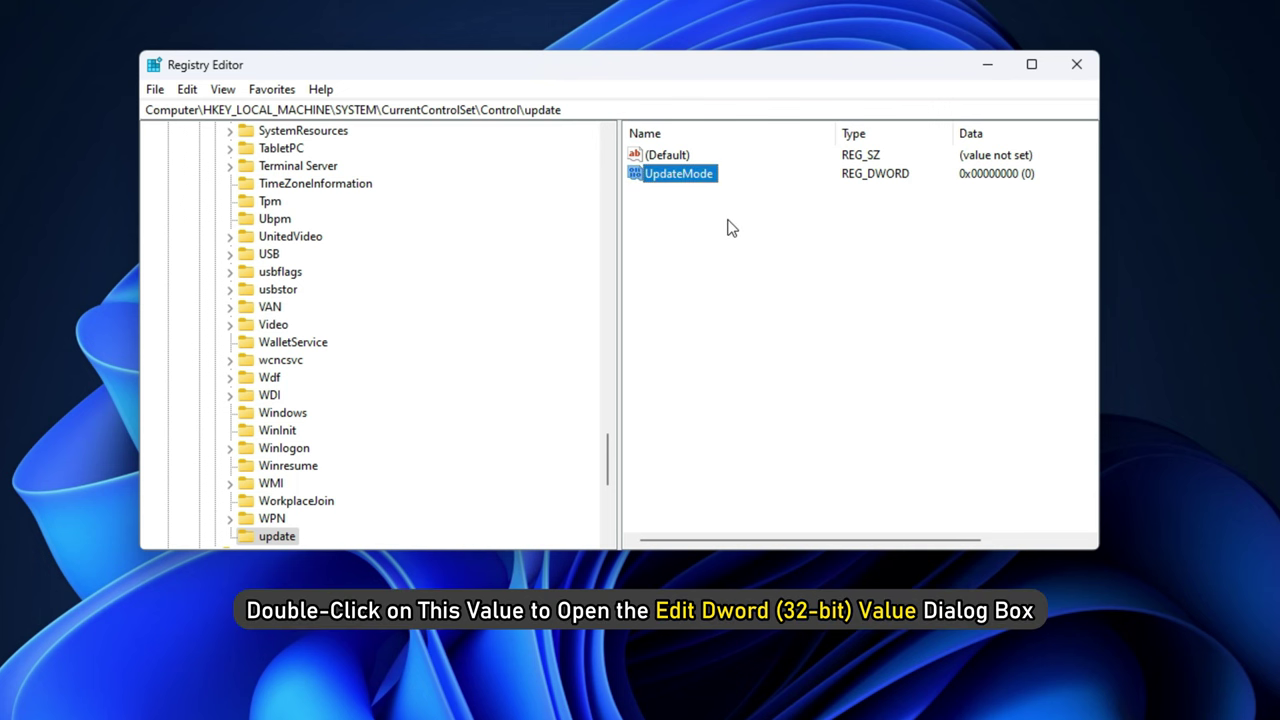
- Set the value data of UpdateMode to 0 and confirm it
double_click(668, 182)
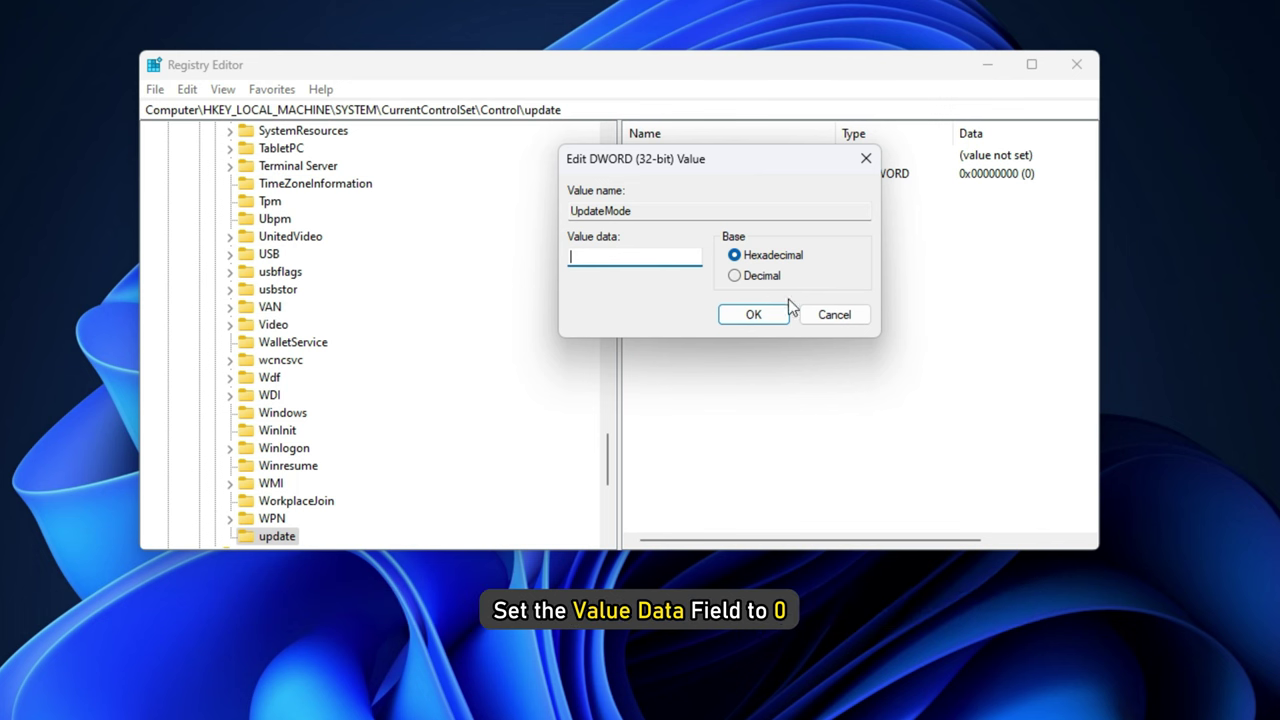
type("0")
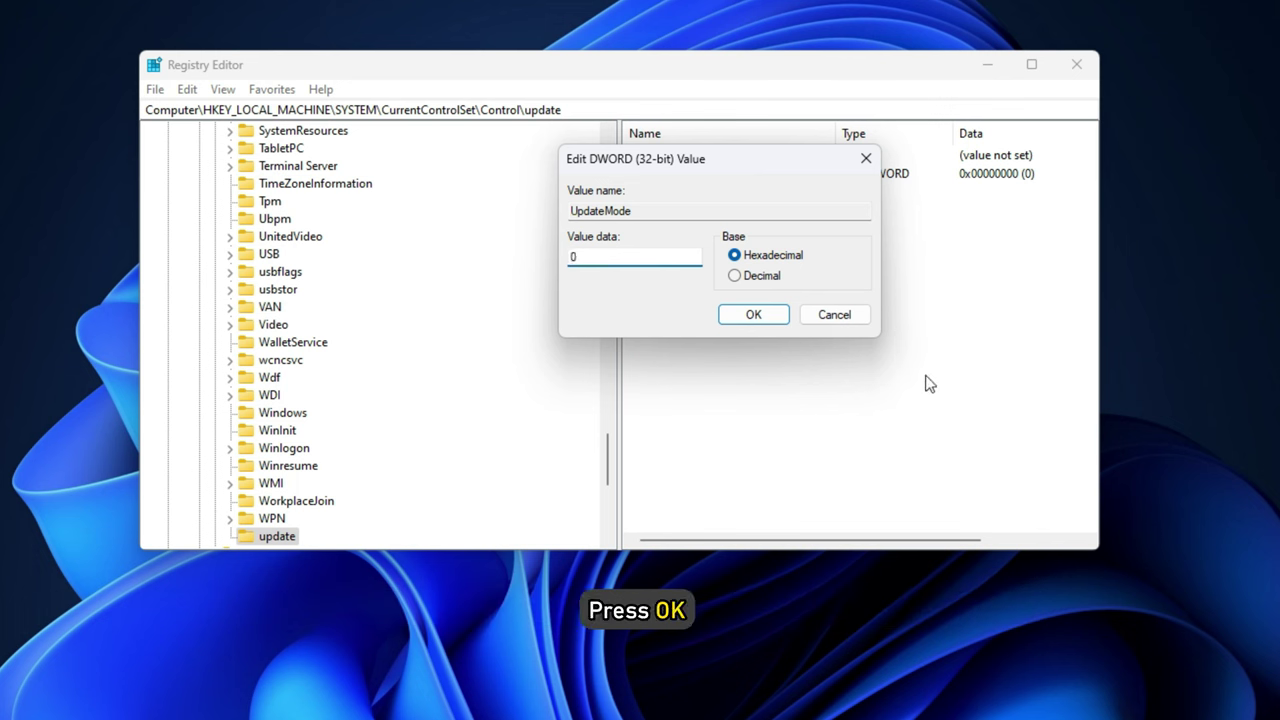
left_click(753, 316)
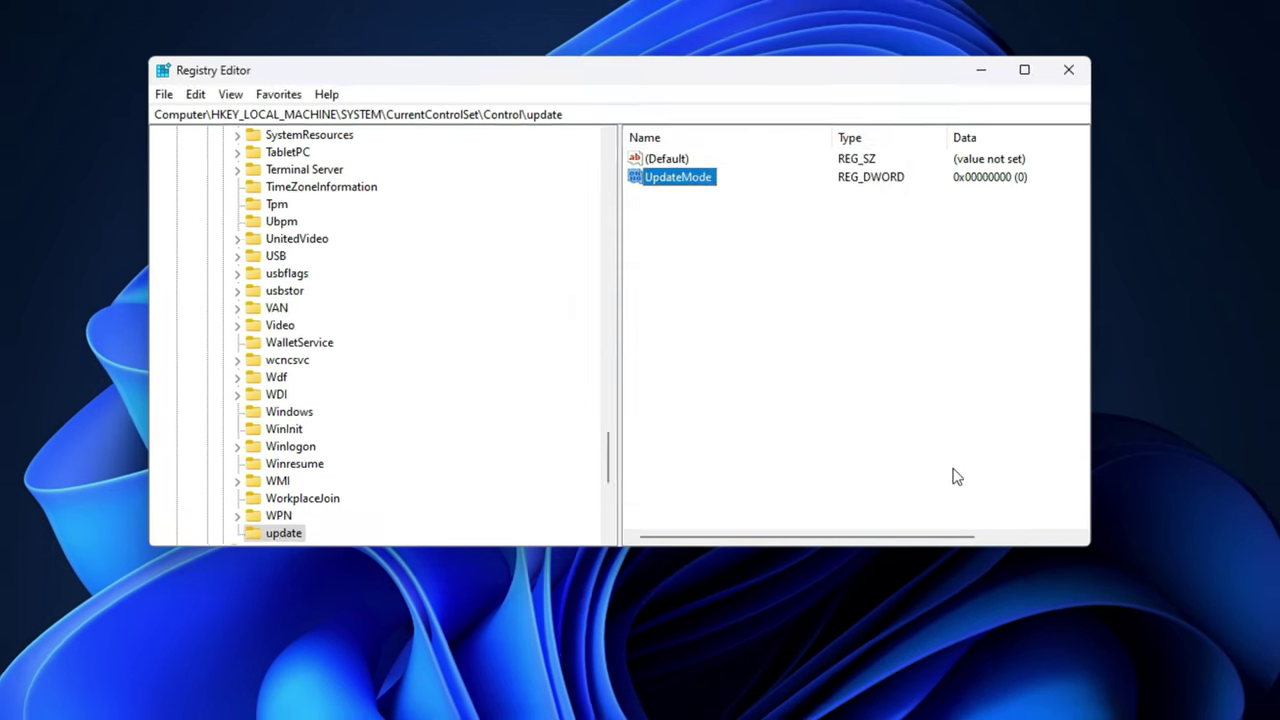
left_click(944, 163)
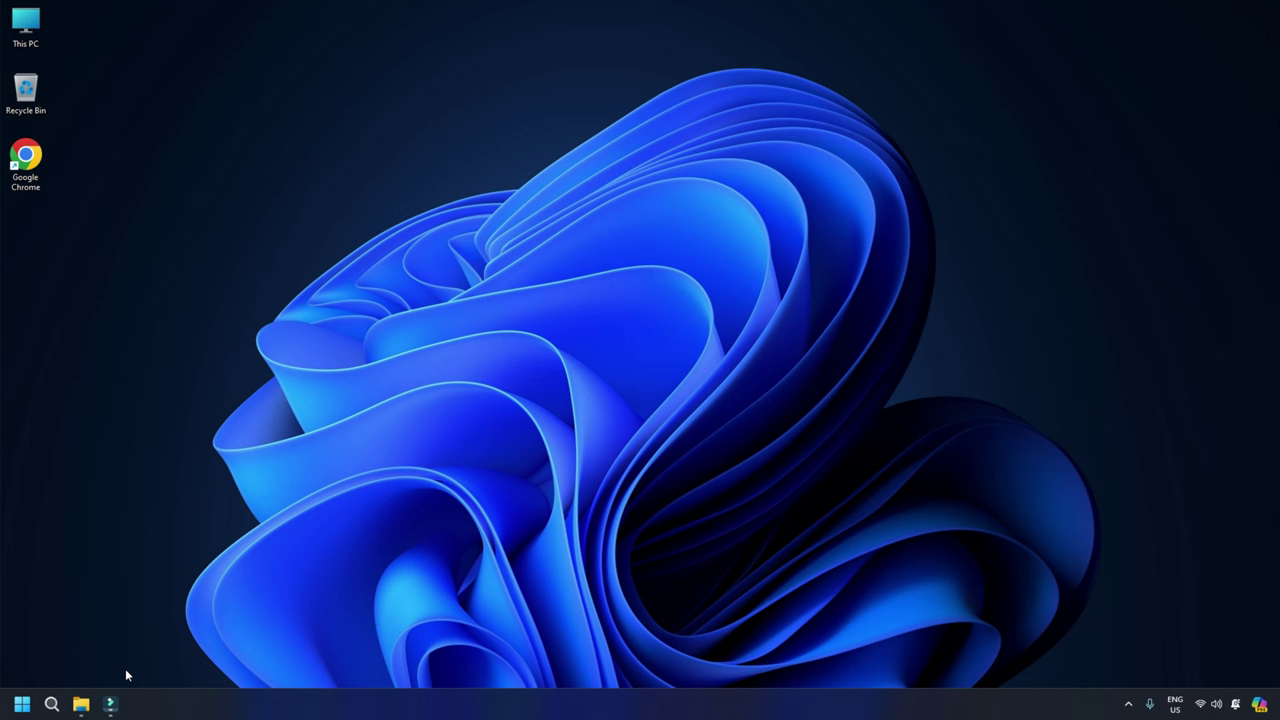
- Open File Explorer at This PC and bring up the extended options for the mapped Z: network drive
left_click(52, 704)
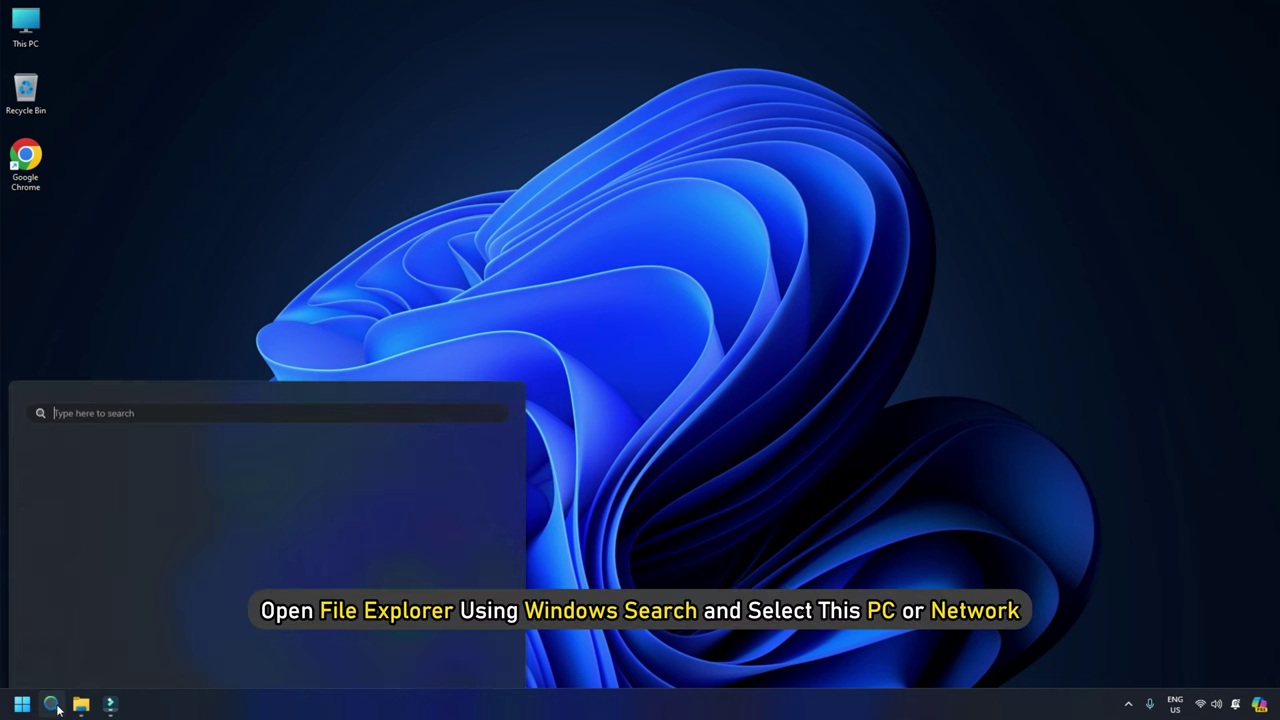
type("File Explorer")
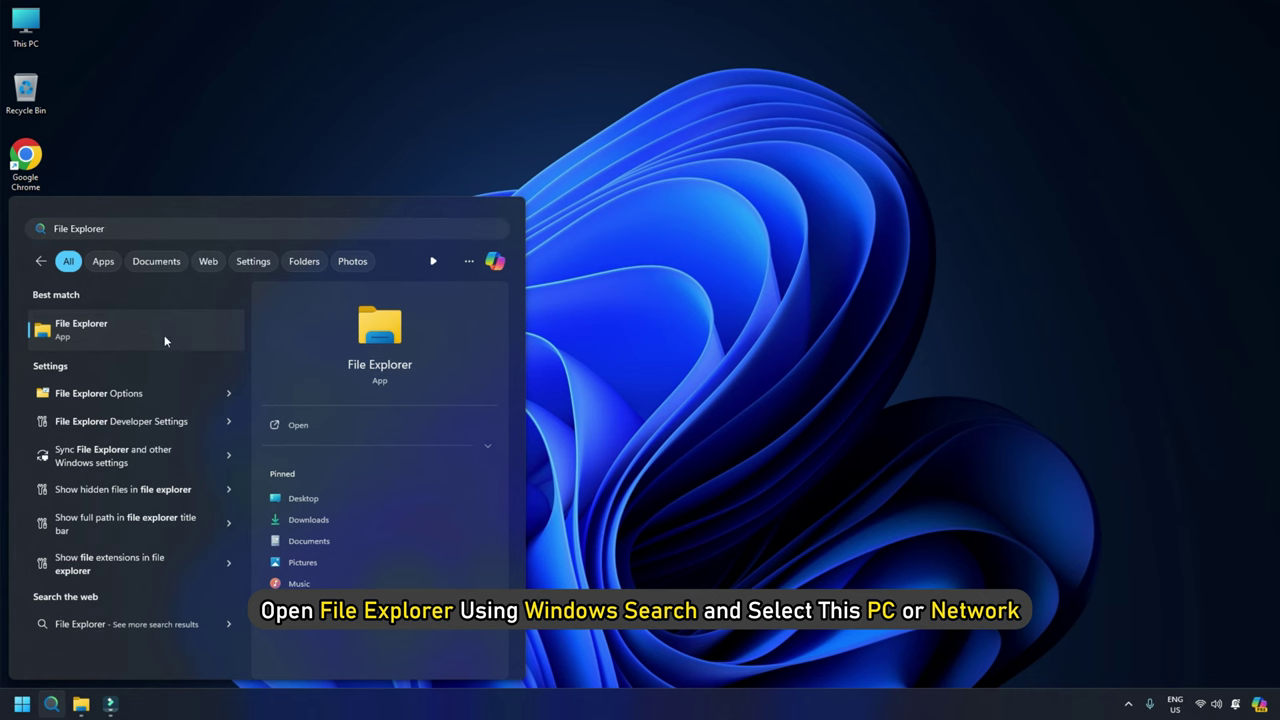
key("Return")
left_click(84, 494)
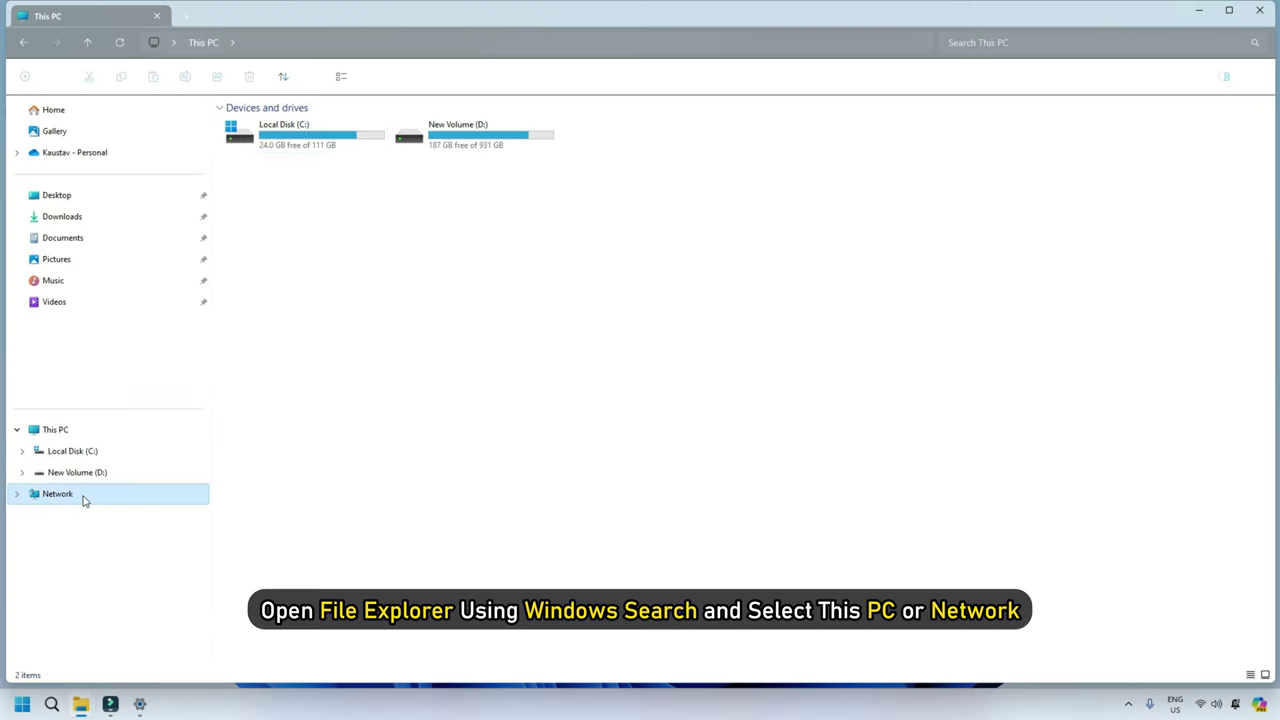
left_click(80, 437)
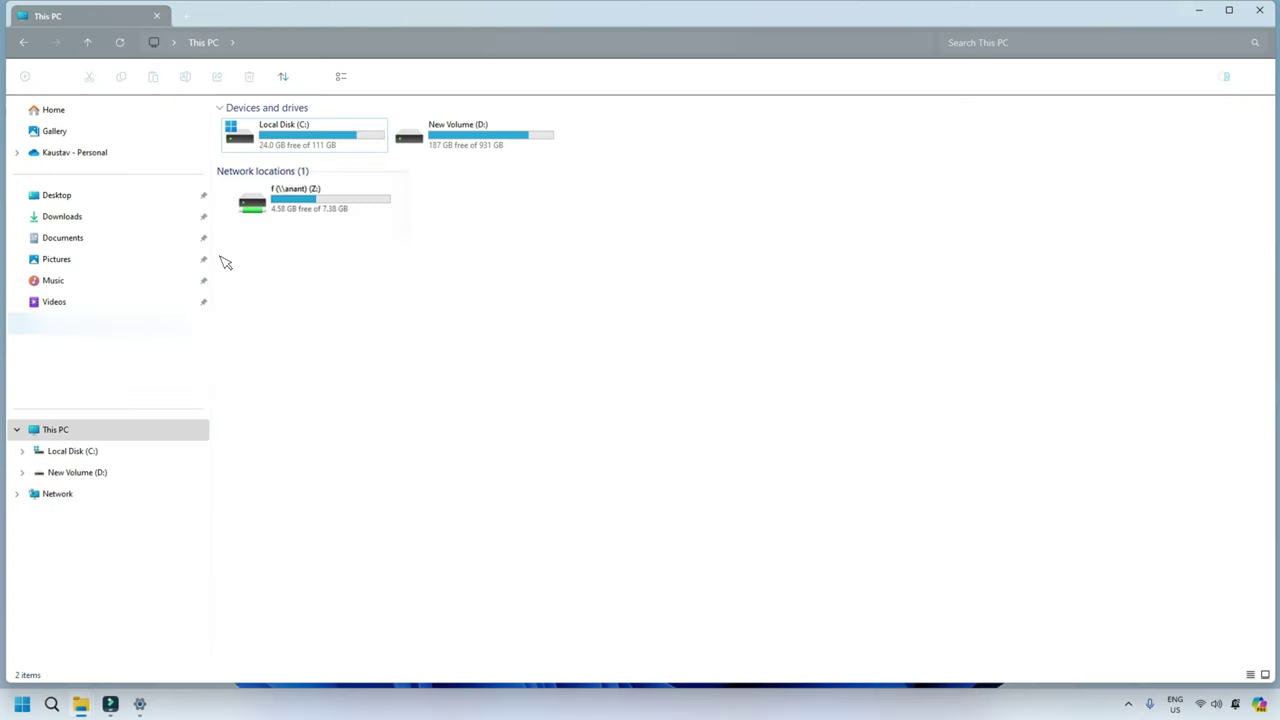
right_click(368, 204)
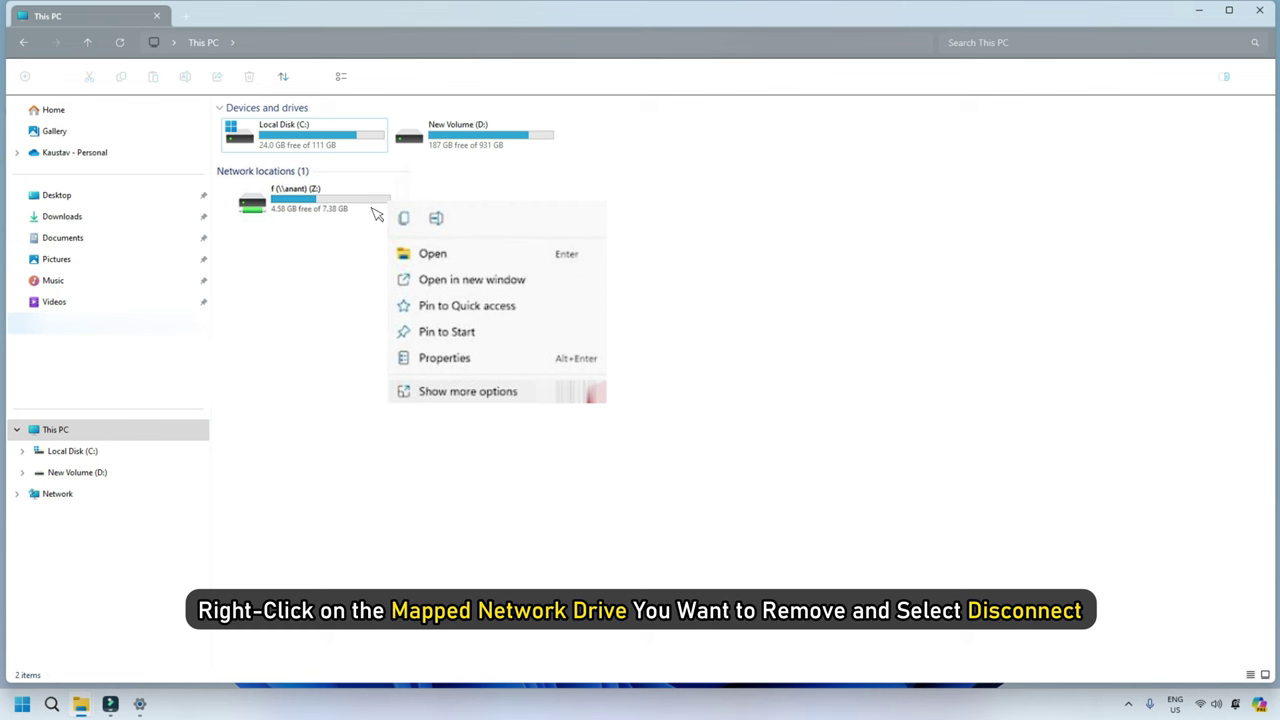
left_click(530, 393)
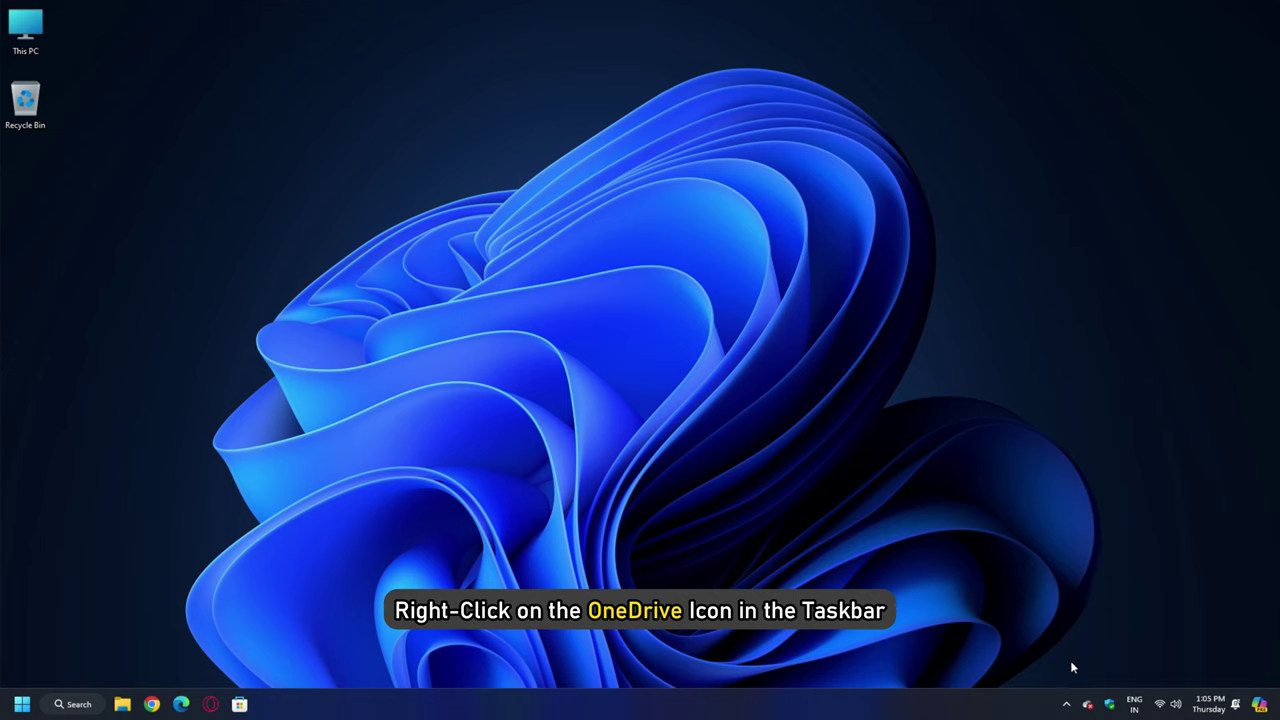
- Open the OneDrive settings and go to Sync and backup
right_click(1087, 704)
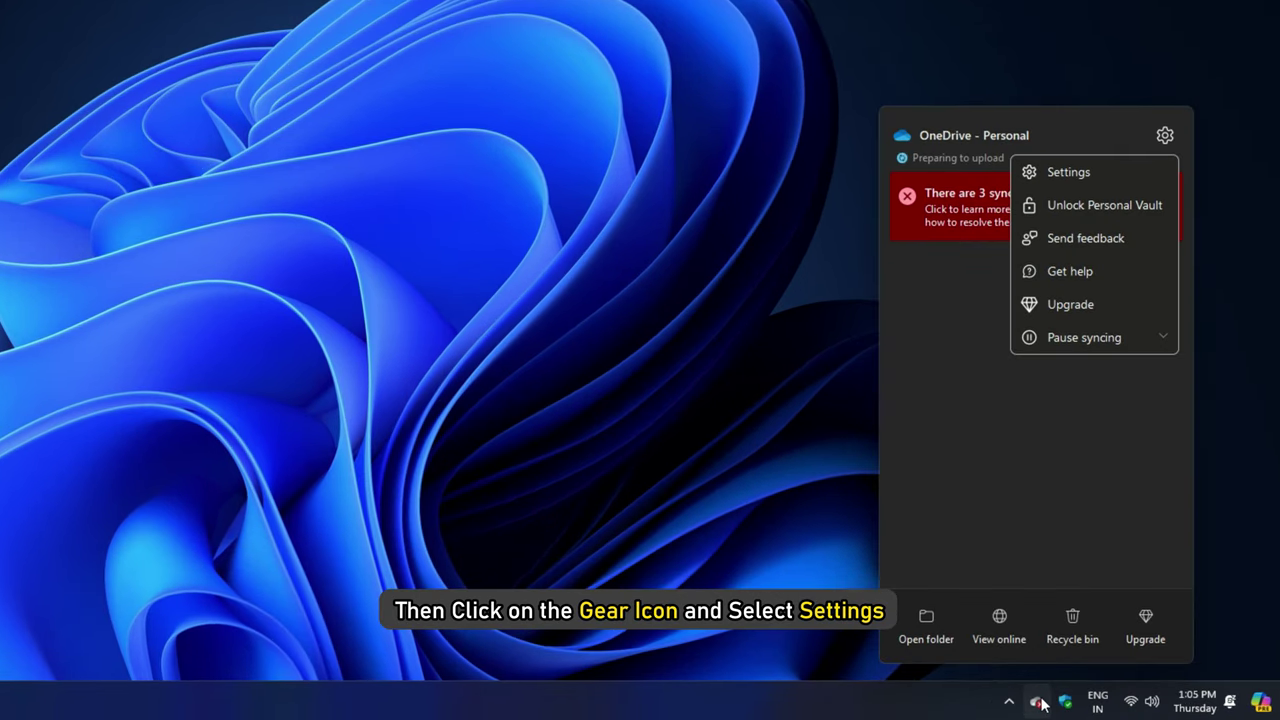
left_click(1088, 173)
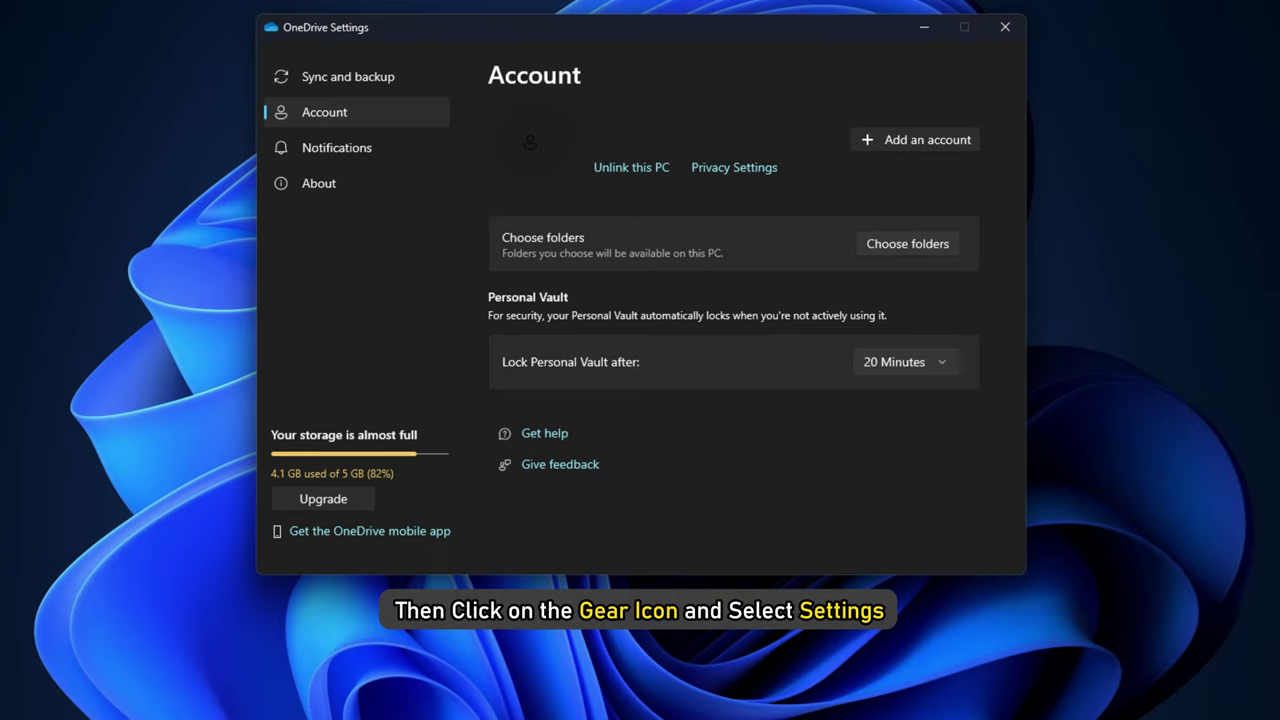
left_click(322, 75)
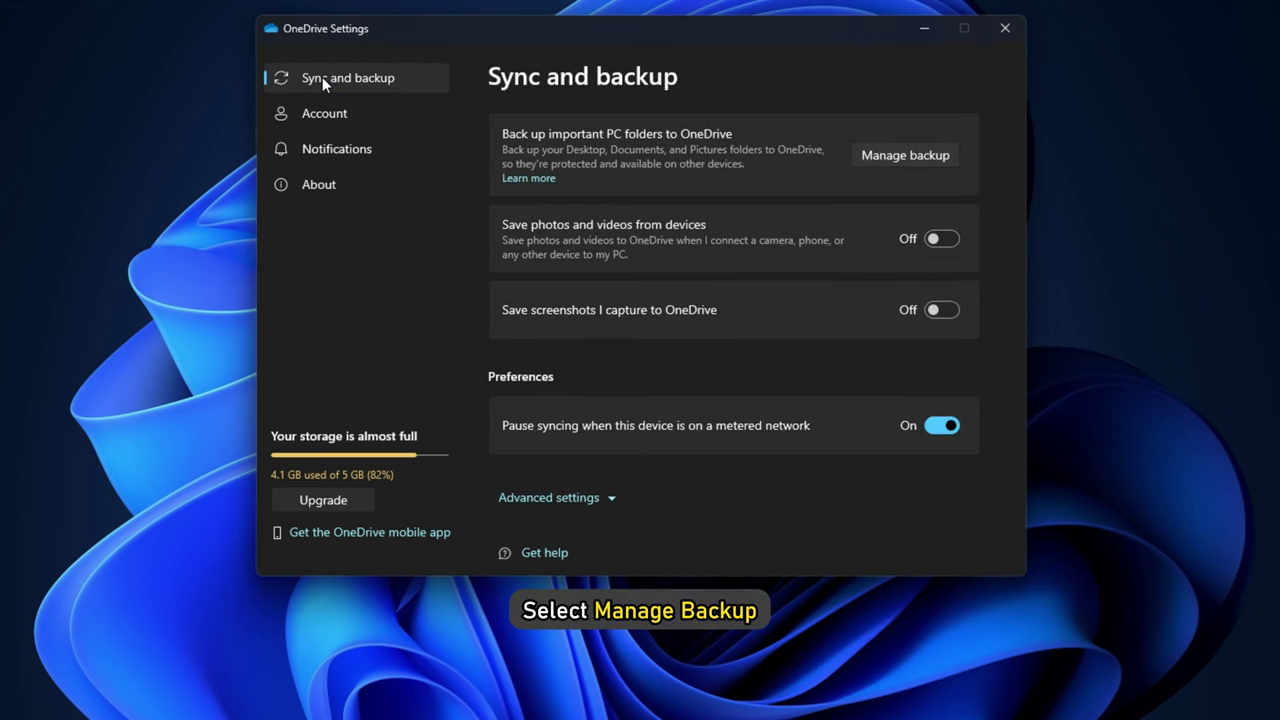